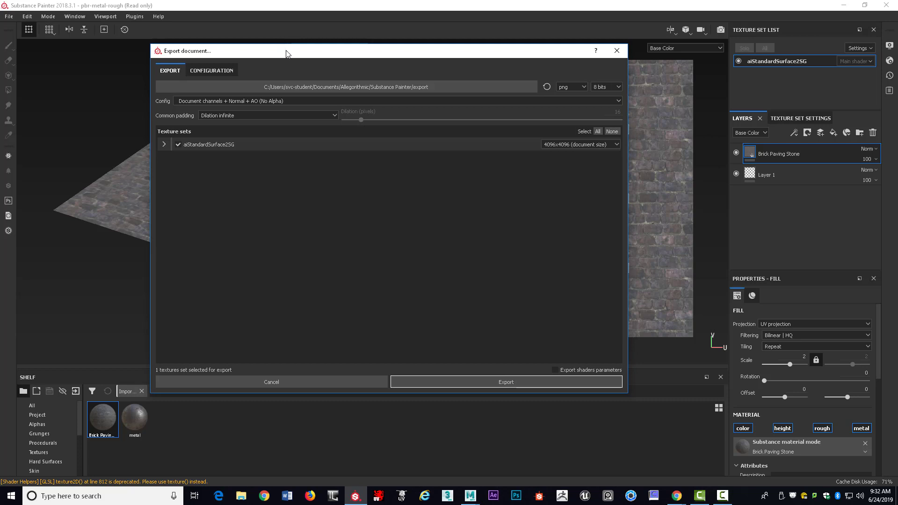
Set the export configuration preset to PBR MetalRough.
left_click_drag(287, 50, 265, 45)
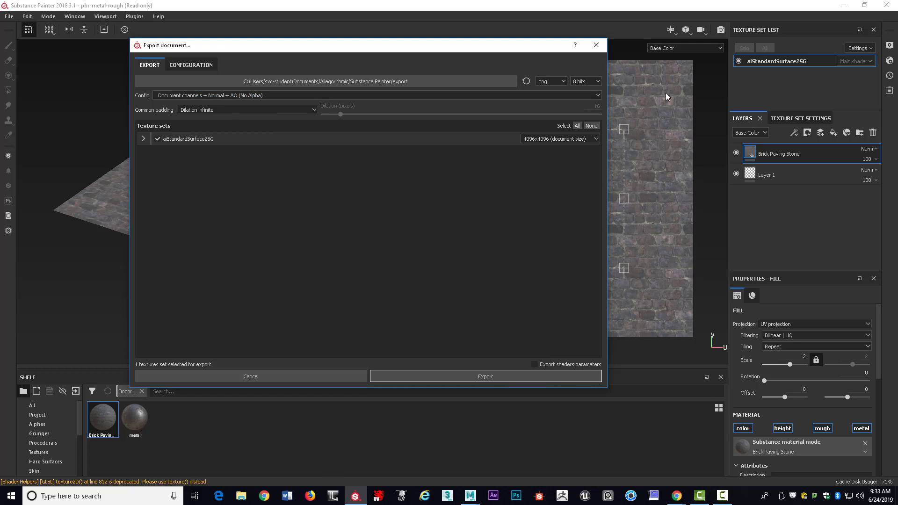
left_click(597, 96)
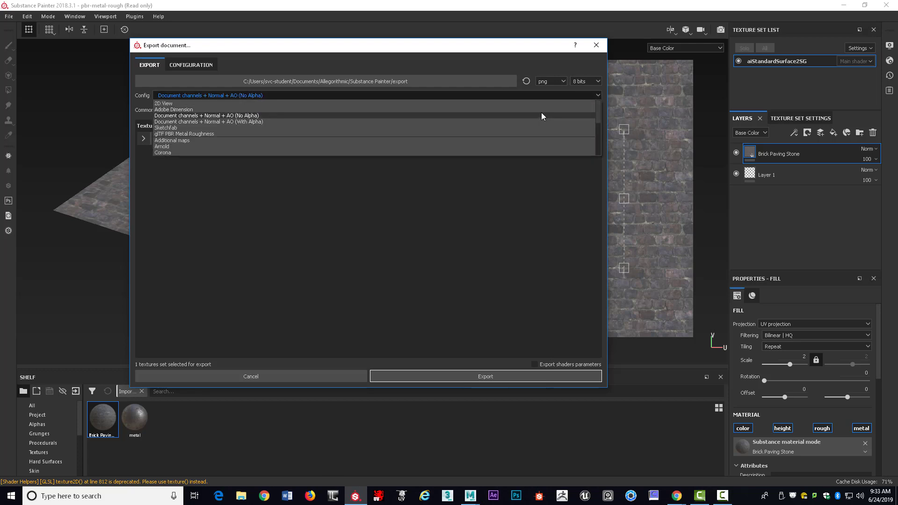
left_click(204, 203)
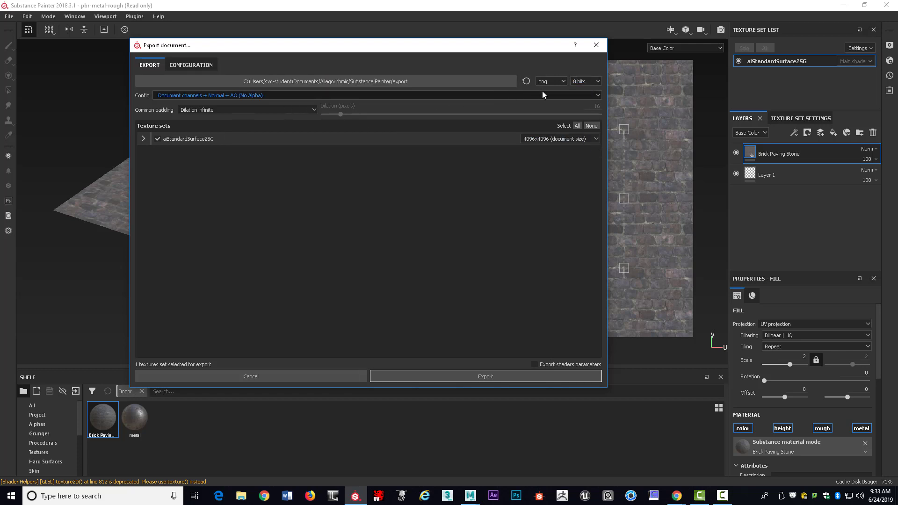
left_click(595, 96)
scroll(254, 139, "down", 2)
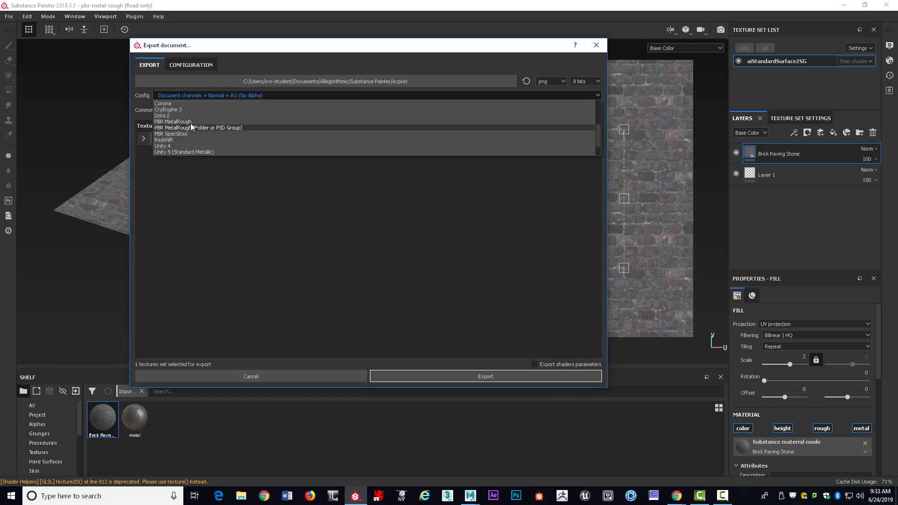
scroll(189, 125, "up", 3)
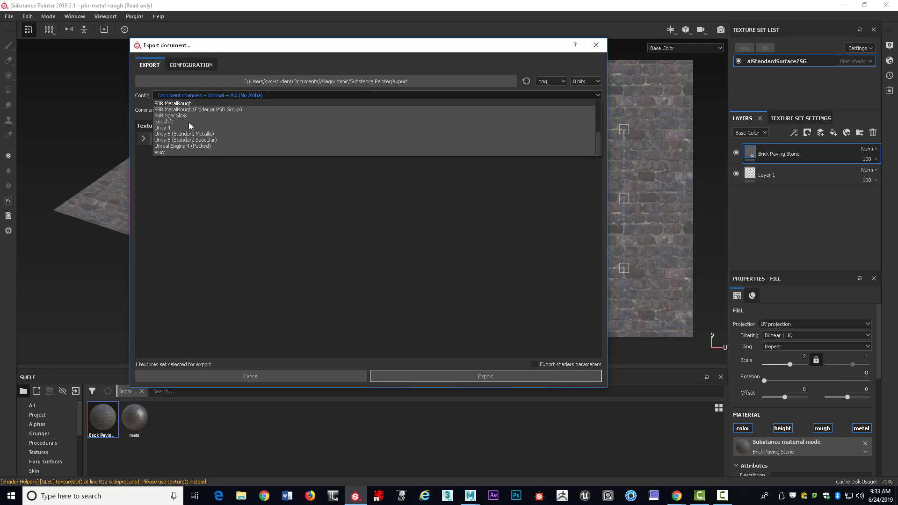
scroll(206, 116, "down", 4)
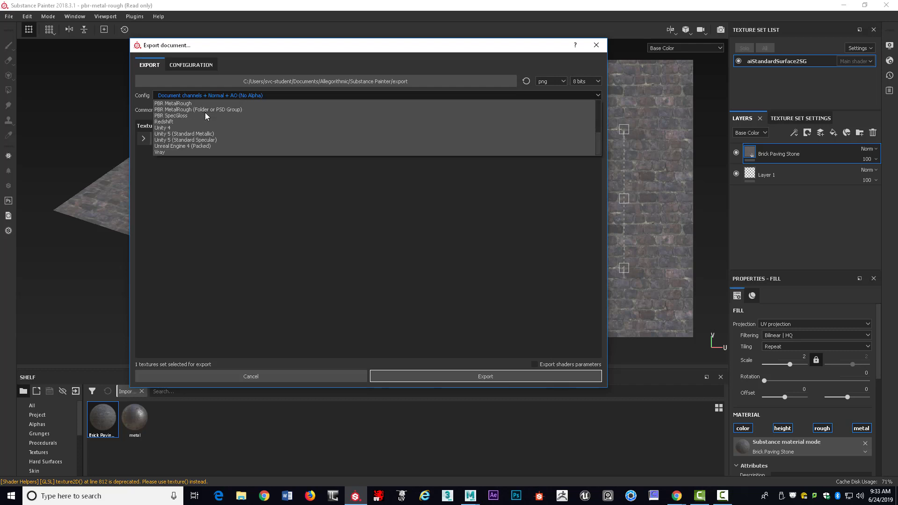
left_click(176, 104)
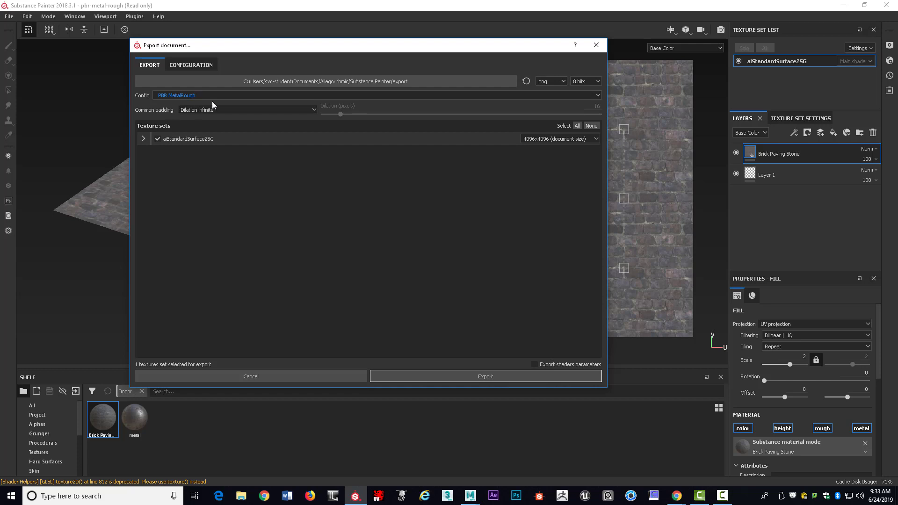
left_click(597, 95)
left_click(596, 96)
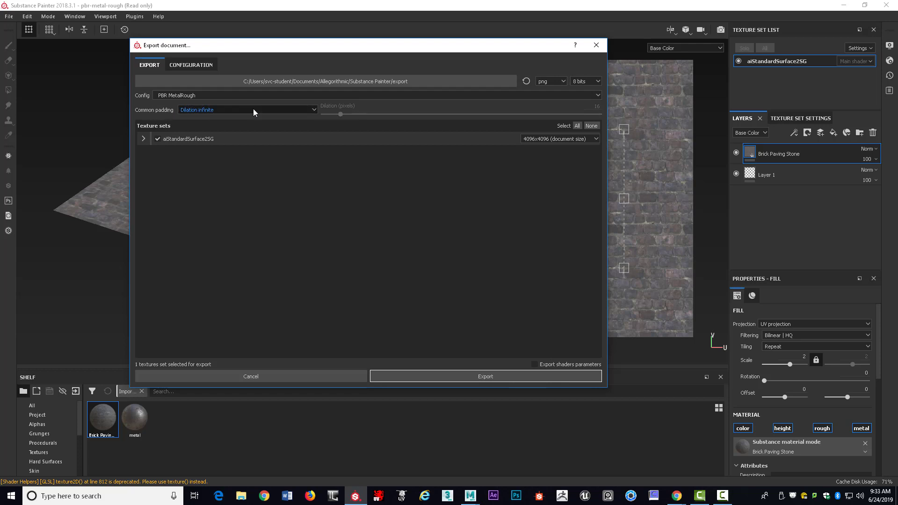
Set the common padding to No padding (Passthrough) and expand the map list of the aiStandardSurface2SG texture set.
left_click(313, 110)
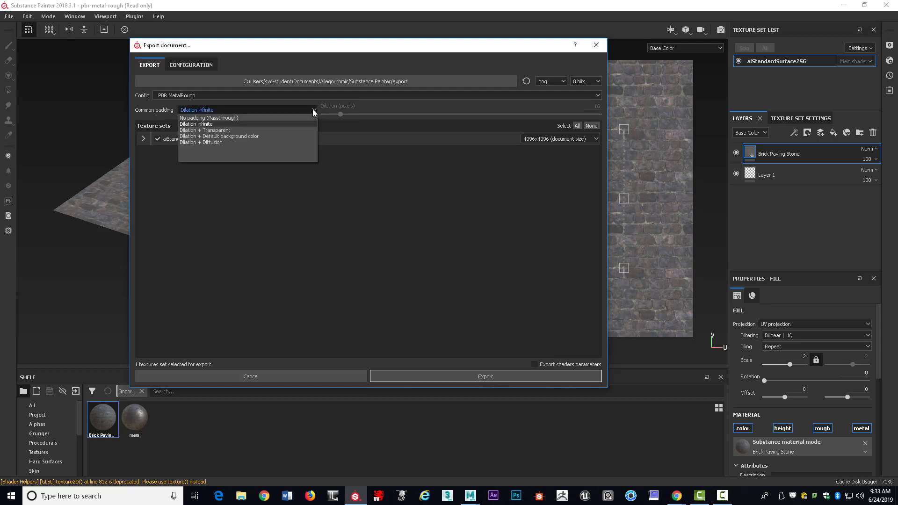
left_click(229, 117)
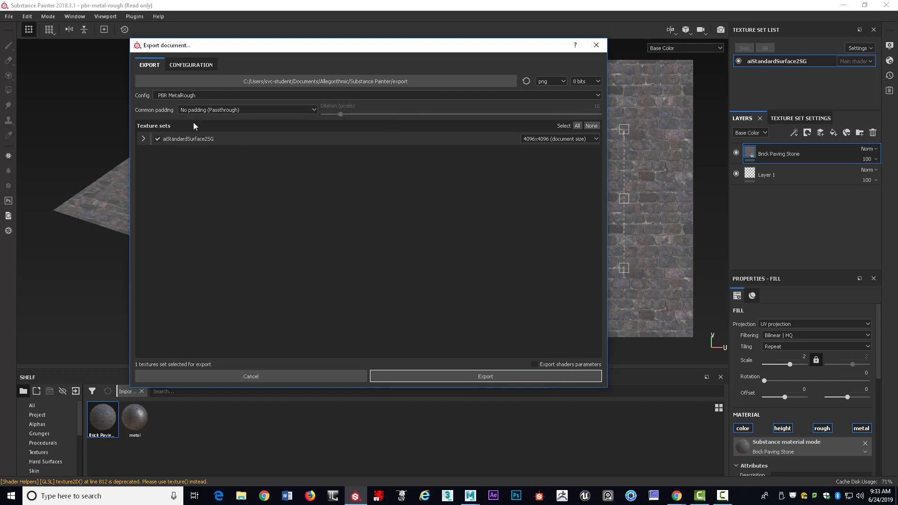
left_click(144, 139)
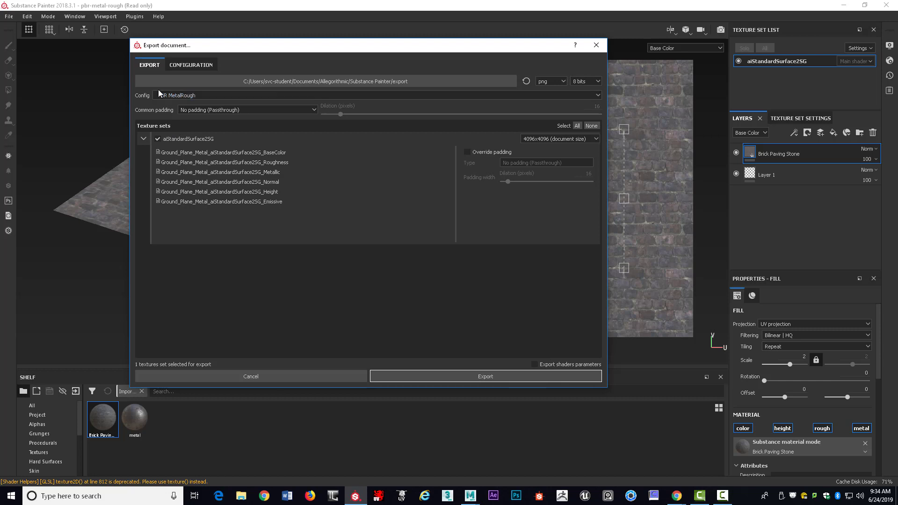
Examine the output maps defined in the PBR MetalRough configuration preset, and return to the export settings.
left_click(194, 66)
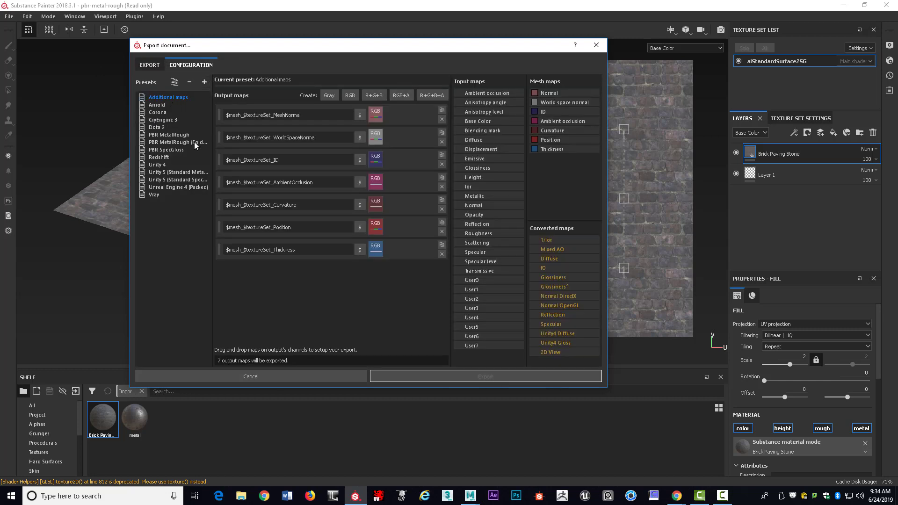
left_click(160, 135)
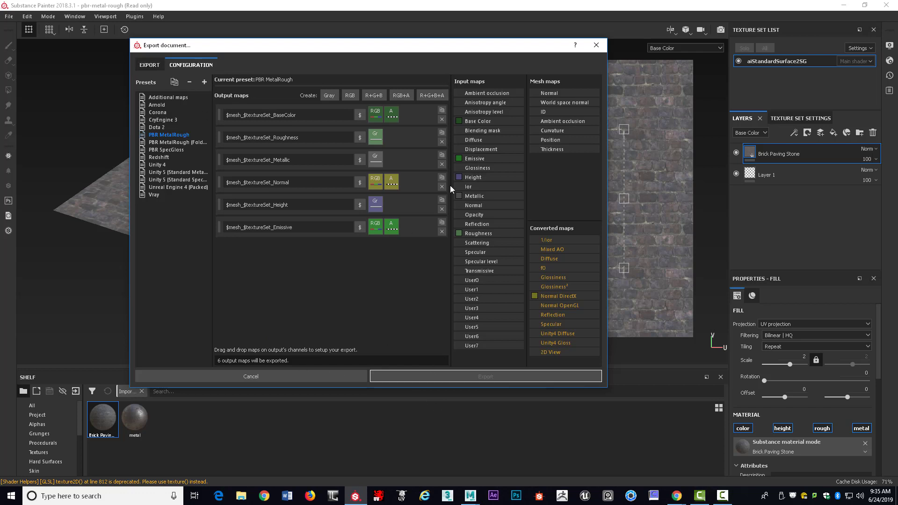
left_click(149, 65)
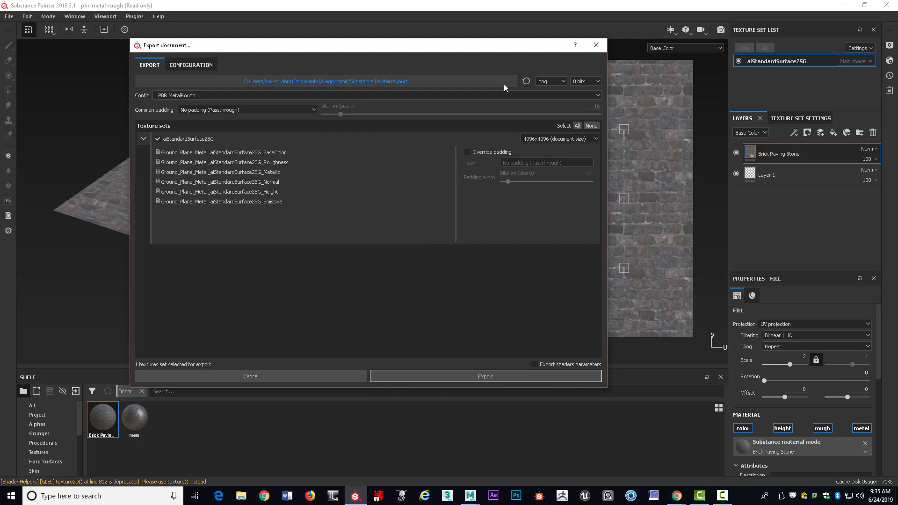
Set the export destination to the sourceimages folder of the ANI150 Exercise_01 project on the TERM01 (F:) drive.
left_click(465, 80)
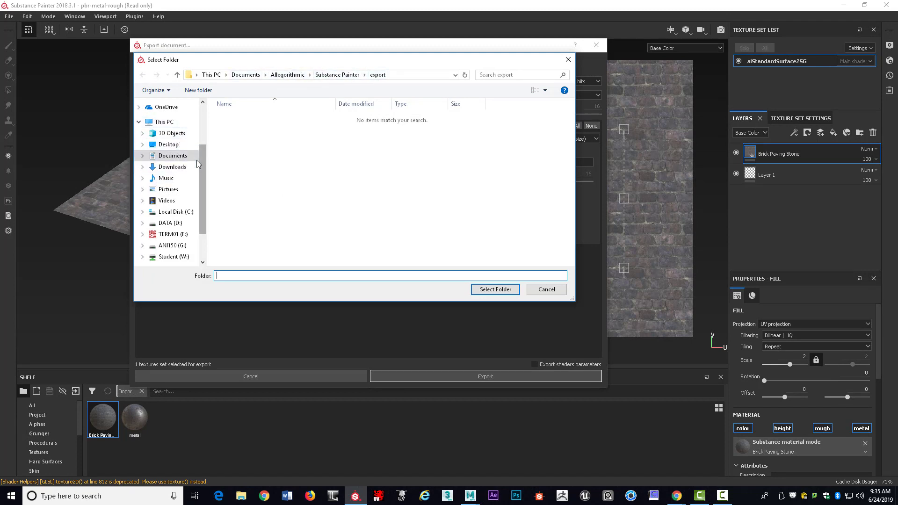
left_click(188, 240)
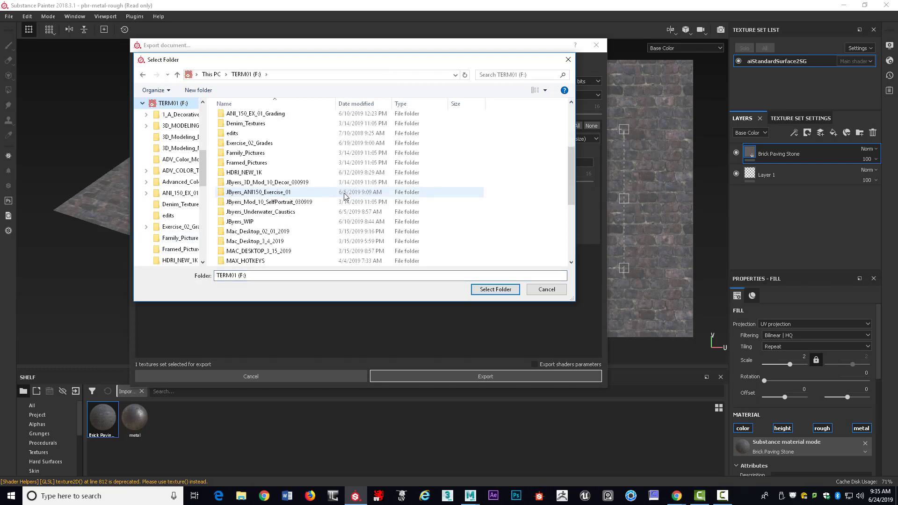
double_click(298, 192)
double_click(299, 235)
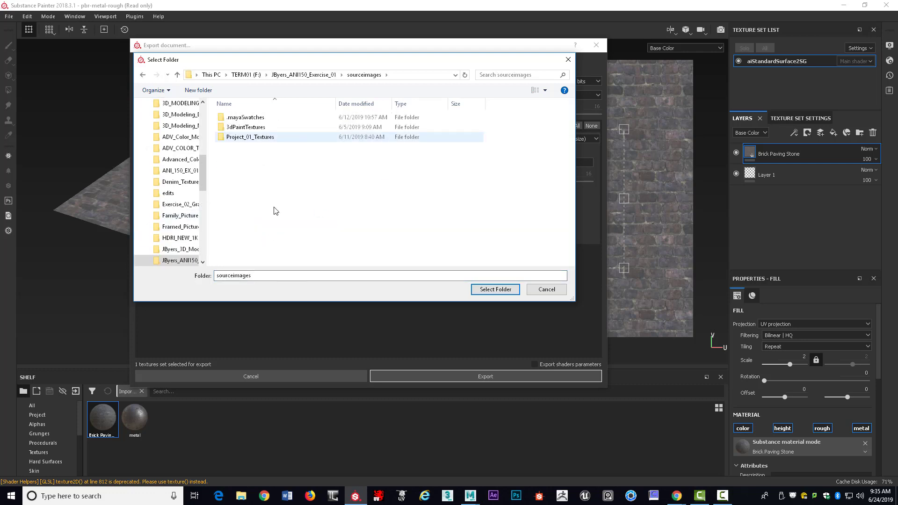
left_click(509, 290)
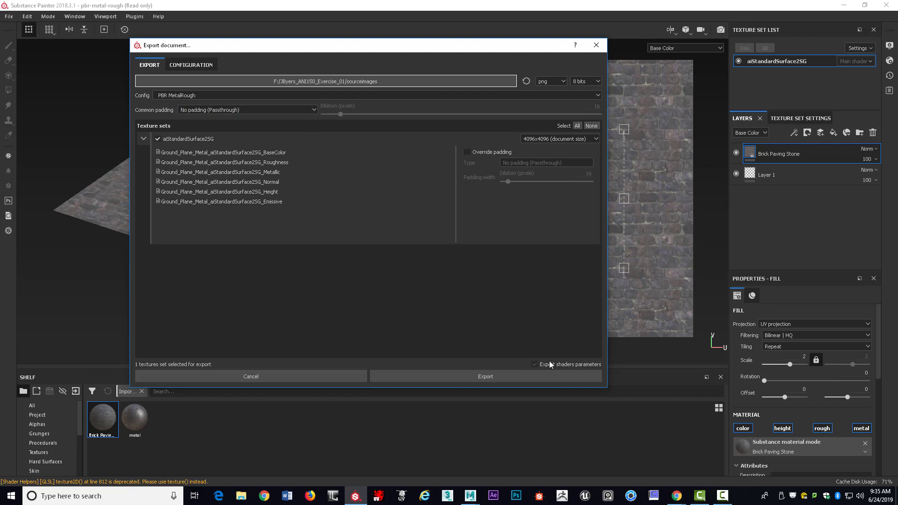
Export the brick ground plane's texture maps and dismiss the export message.
left_click(492, 375)
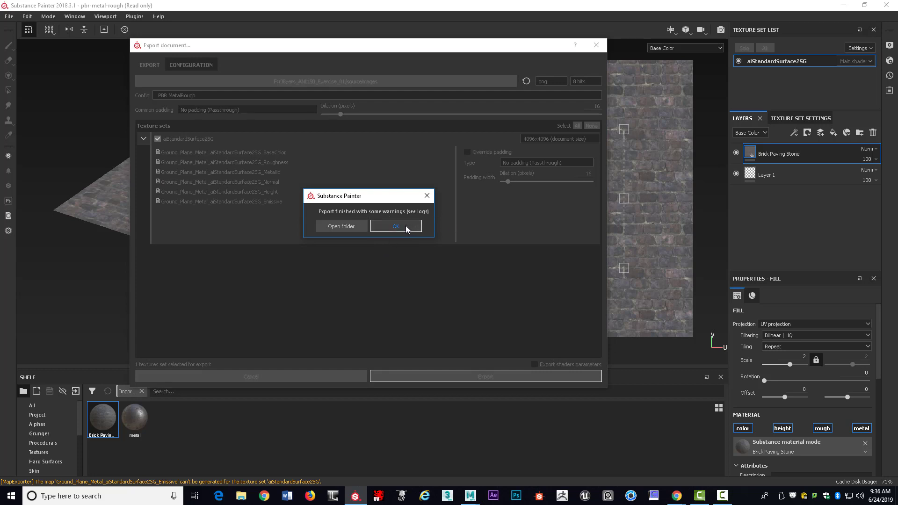
left_click(427, 196)
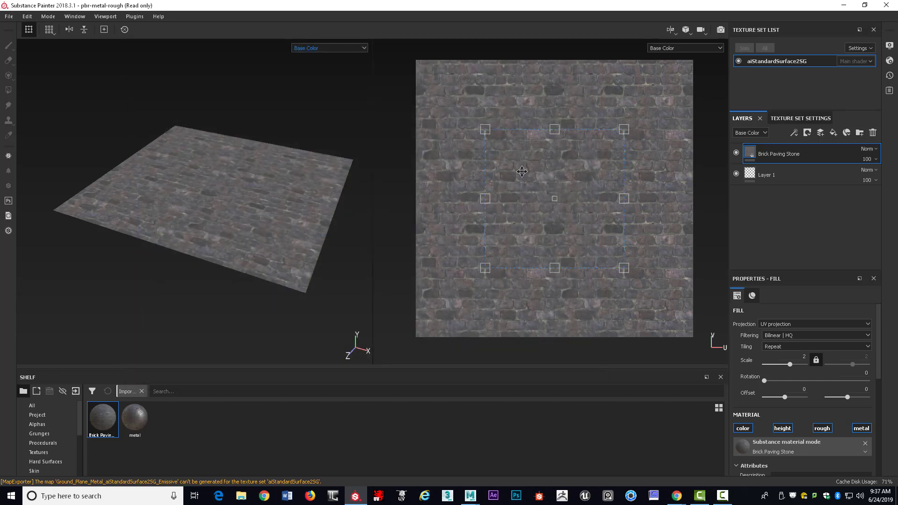
left_click(263, 181)
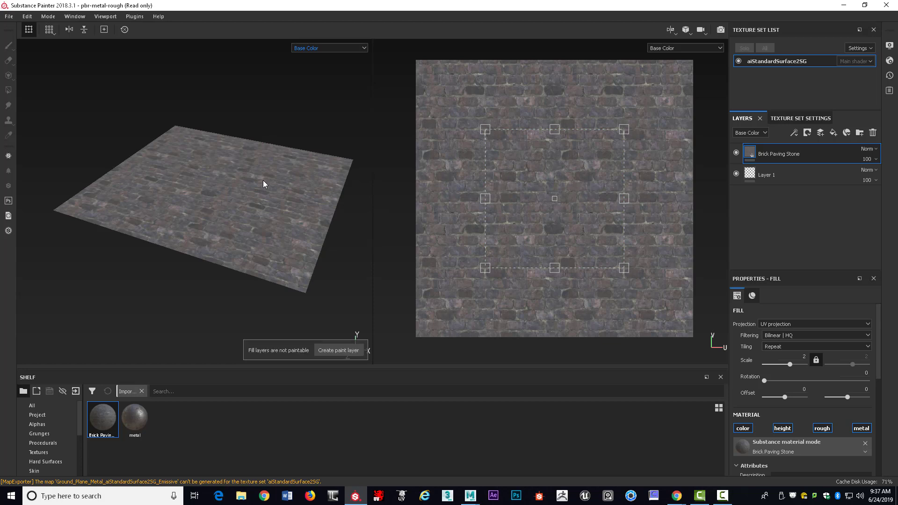
Start a new project with the document resolution set to 4096.
left_click(10, 17)
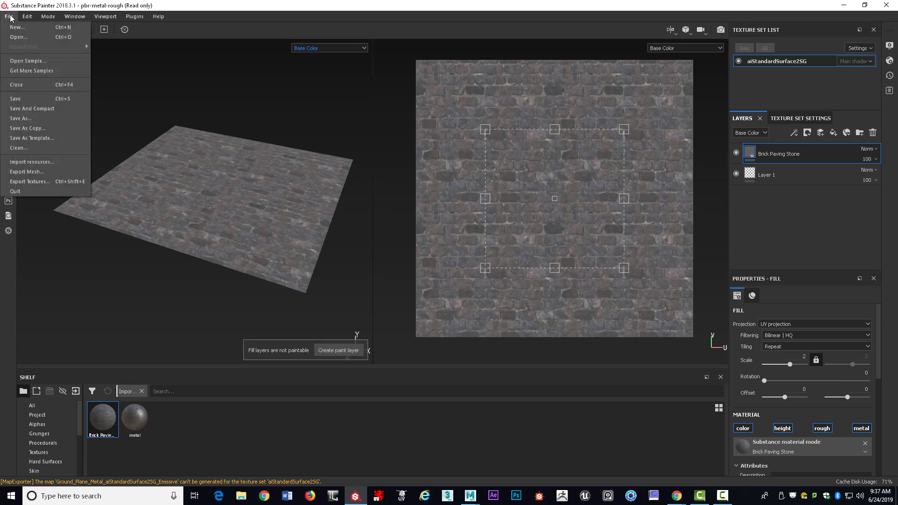
mouse_move(20, 26)
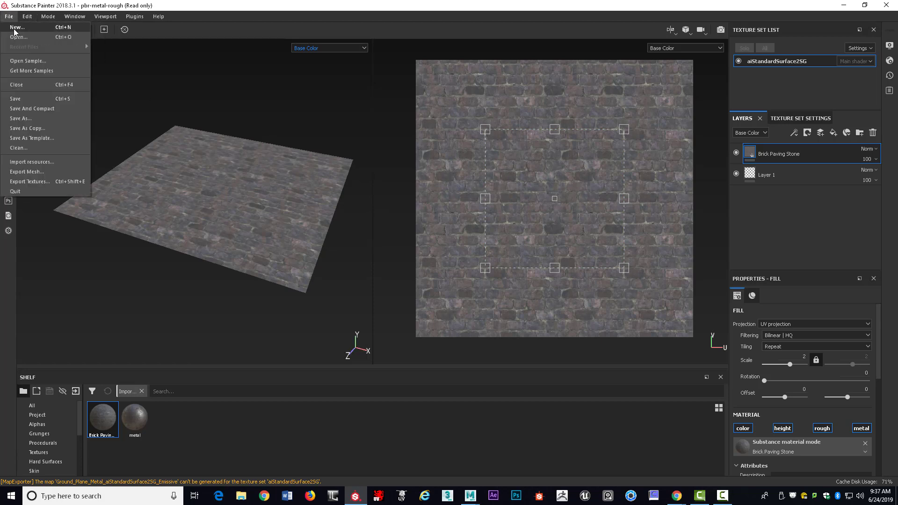
left_click(15, 27)
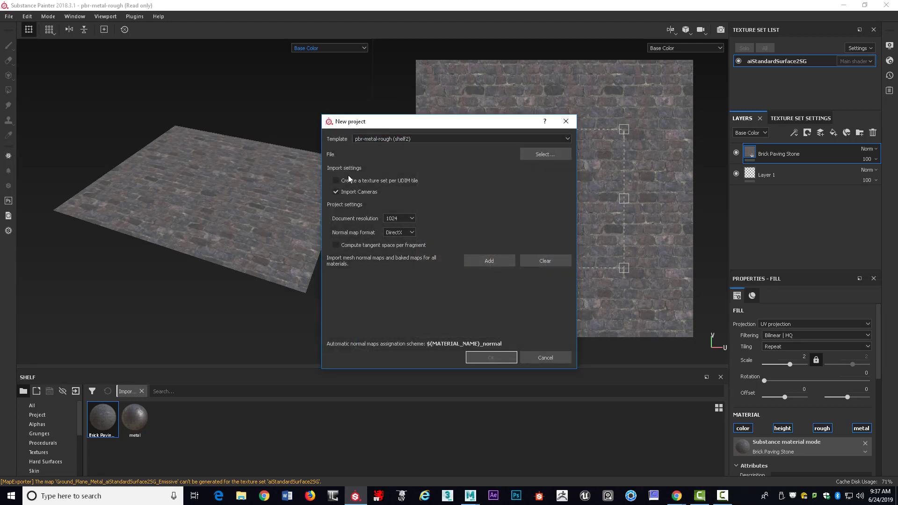
left_click(411, 218)
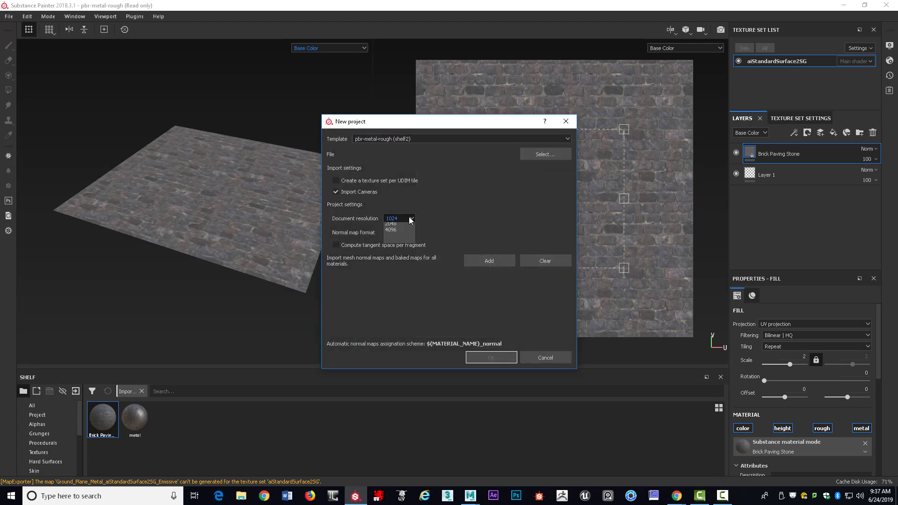
left_click(400, 257)
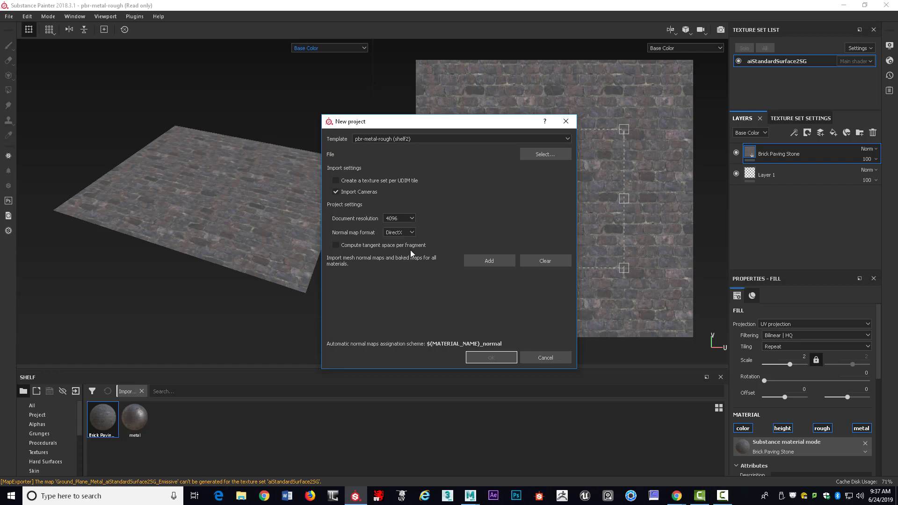
Load the Ground_Plane_Metal mesh from the scenes folder and create the project, discarding the changes to the open one.
left_click(542, 154)
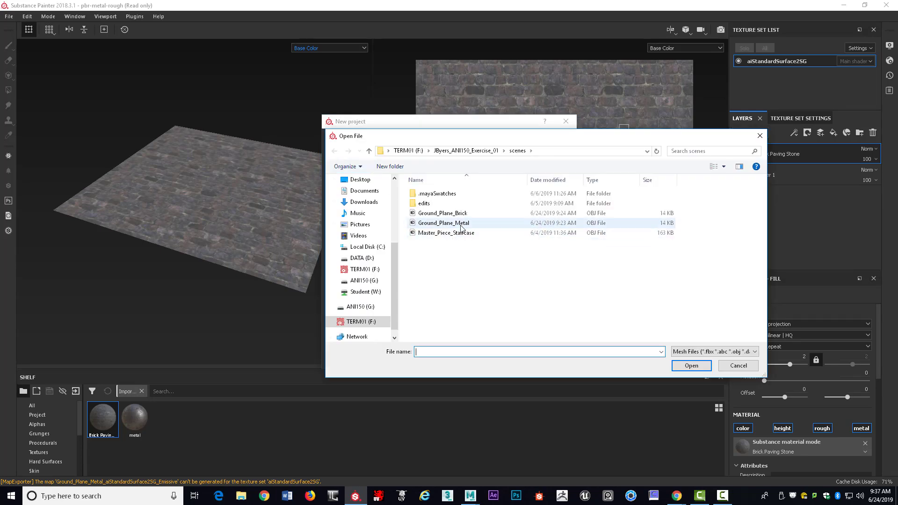
left_click(463, 224)
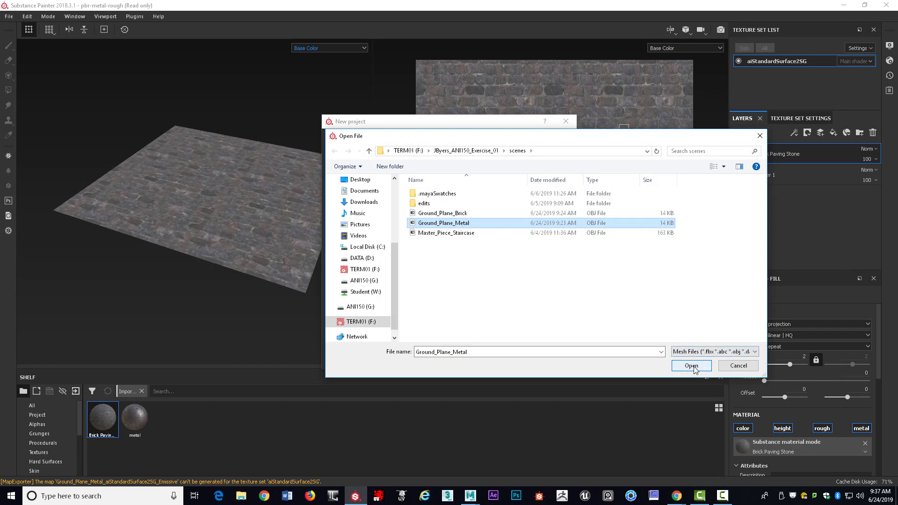
left_click(692, 366)
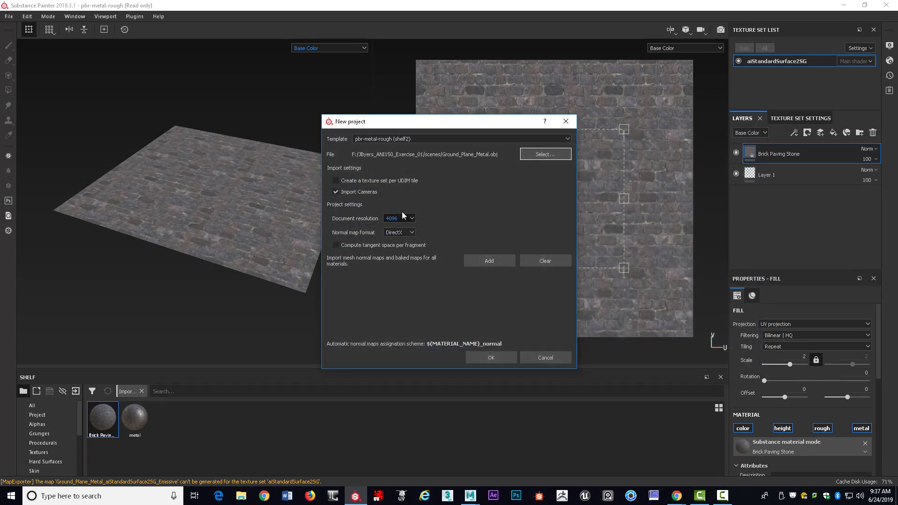
left_click(492, 358)
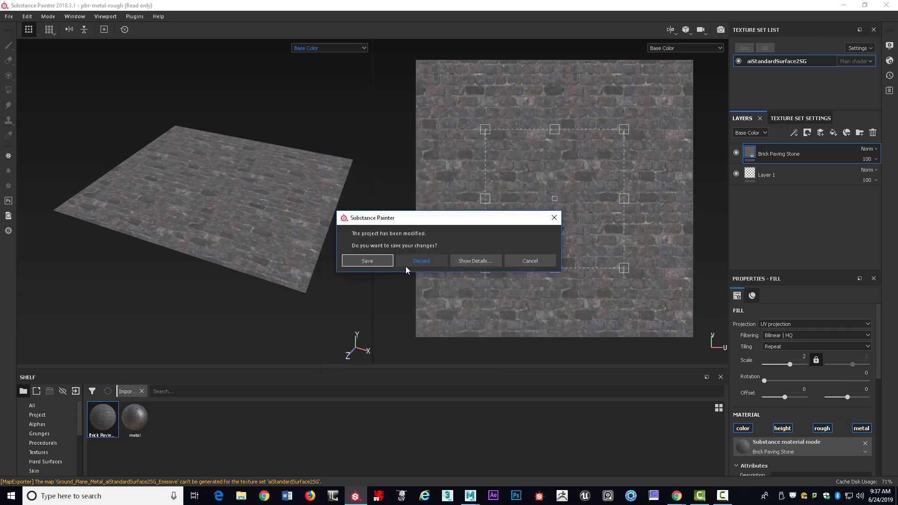
left_click(421, 260)
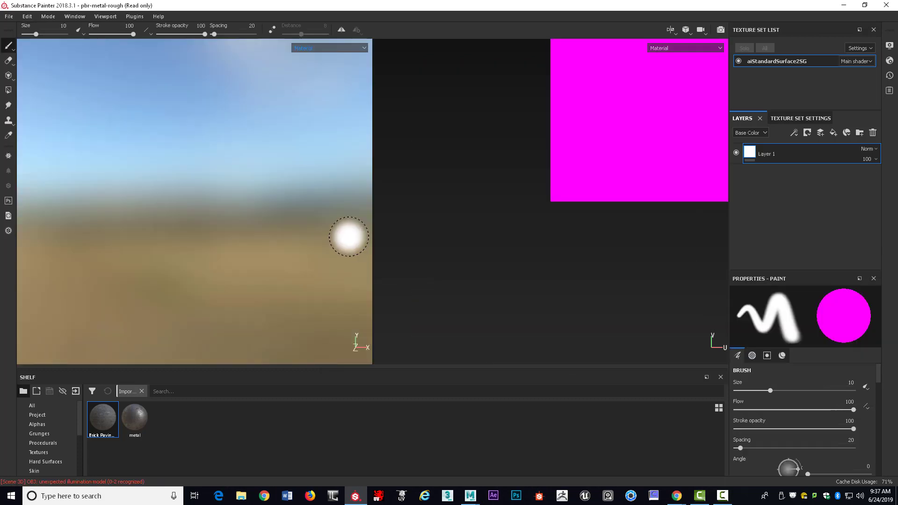
Set the viewport display to the Base Color channel for the new ground plane.
left_click_drag(270, 221, 261, 250, "alt")
scroll(262, 250, "up", 4)
scroll(260, 248, "down", 5)
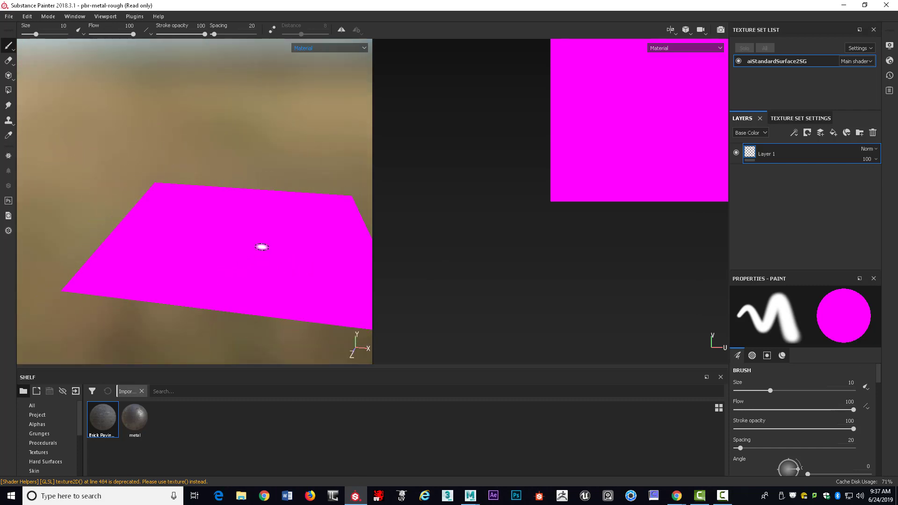
middle_click_drag(260, 246, 199, 192, "alt")
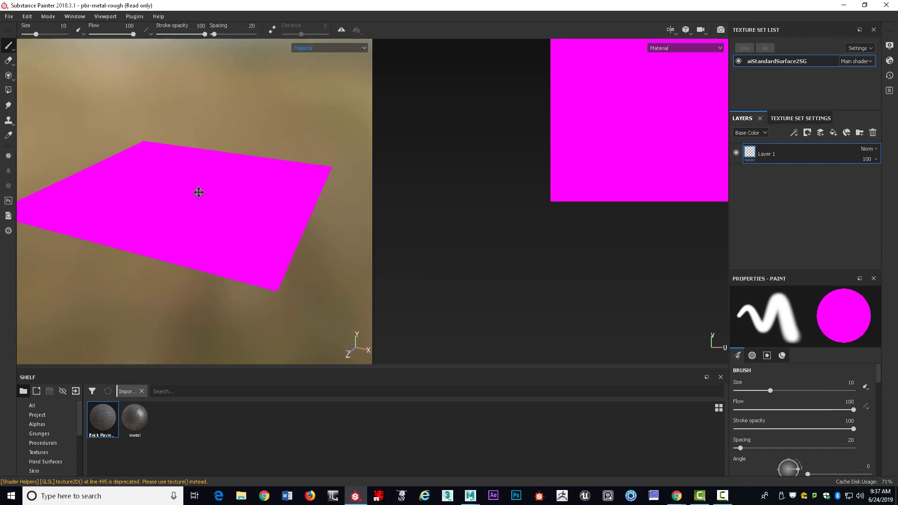
left_click(361, 48)
left_click(327, 76)
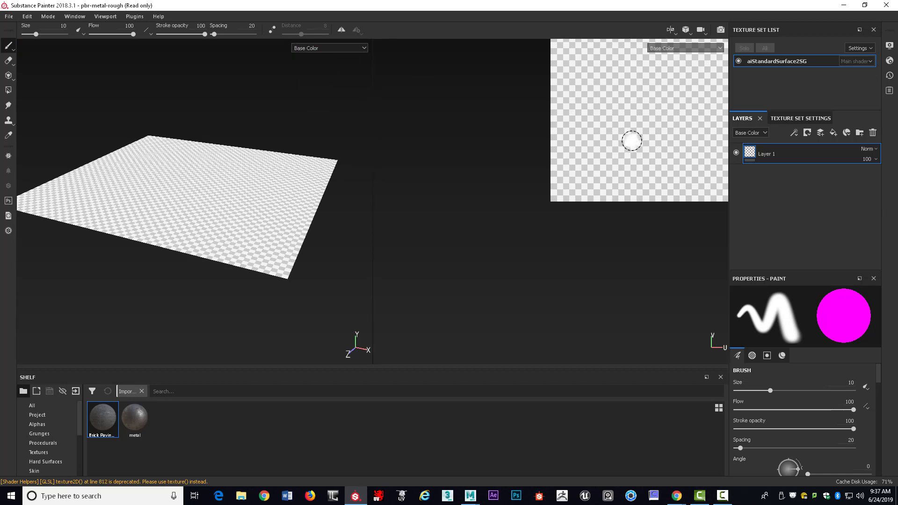
middle_click_drag(630, 140, 578, 199)
scroll(550, 268, "down", 5)
scroll(578, 200, "up", 1)
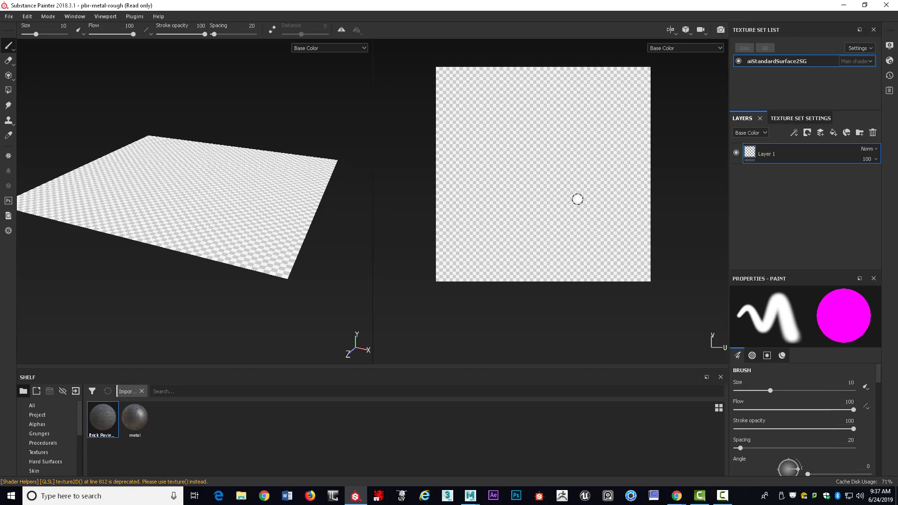
Apply the imported metal material to the ground plane as a fill layer above Layer 1.
left_click(136, 416)
left_click_drag(138, 418, 796, 152)
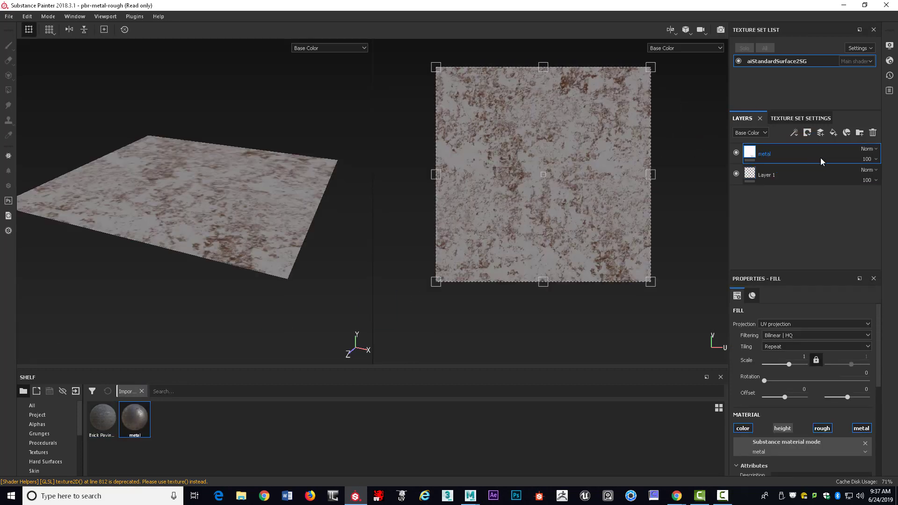
left_click_drag(236, 201, 265, 168, "alt")
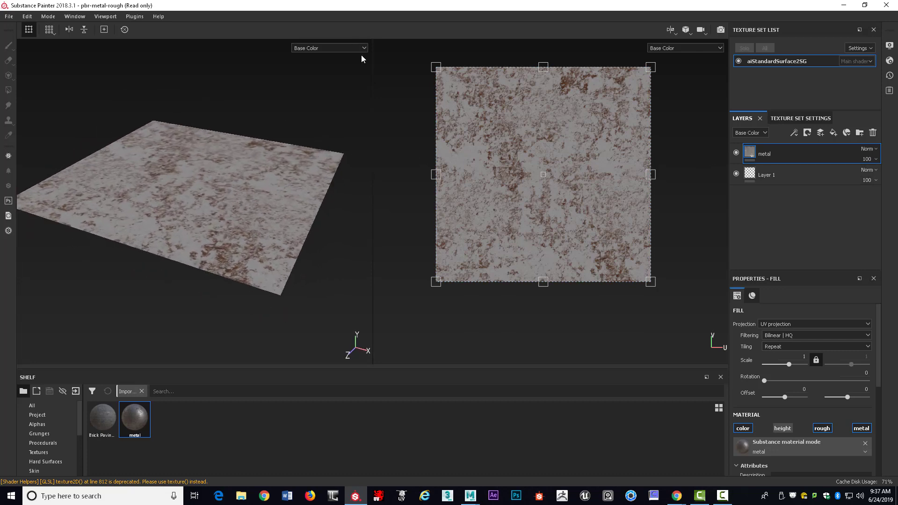
Inspect the metal's Height, Roughness, Metallic, Normal+Height+Mesh and Normal channels, and return the display to Base Color.
left_click(363, 47)
left_click(340, 82)
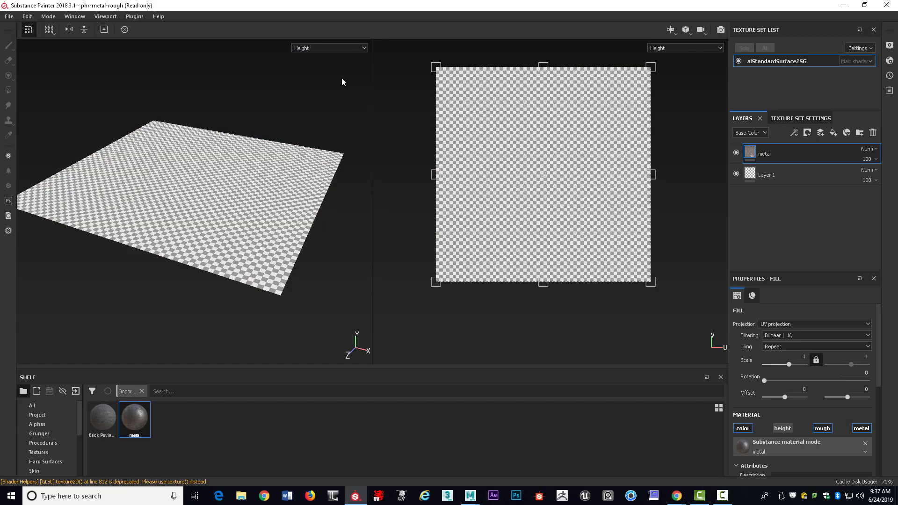
left_click(361, 49)
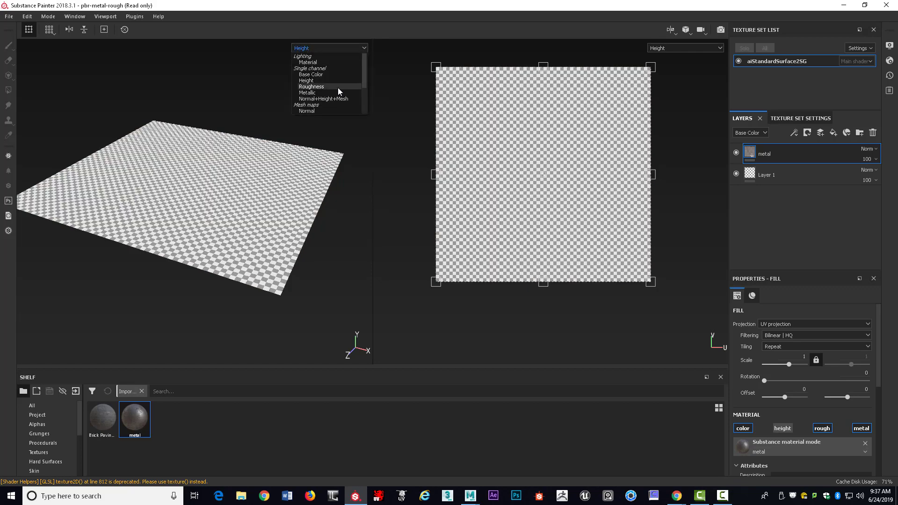
left_click(338, 87)
left_click(364, 49)
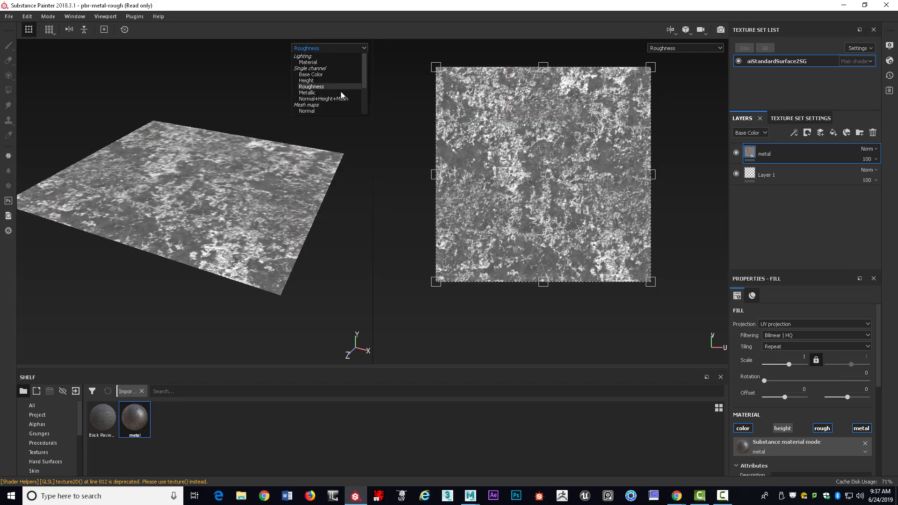
left_click(341, 92)
left_click(364, 49)
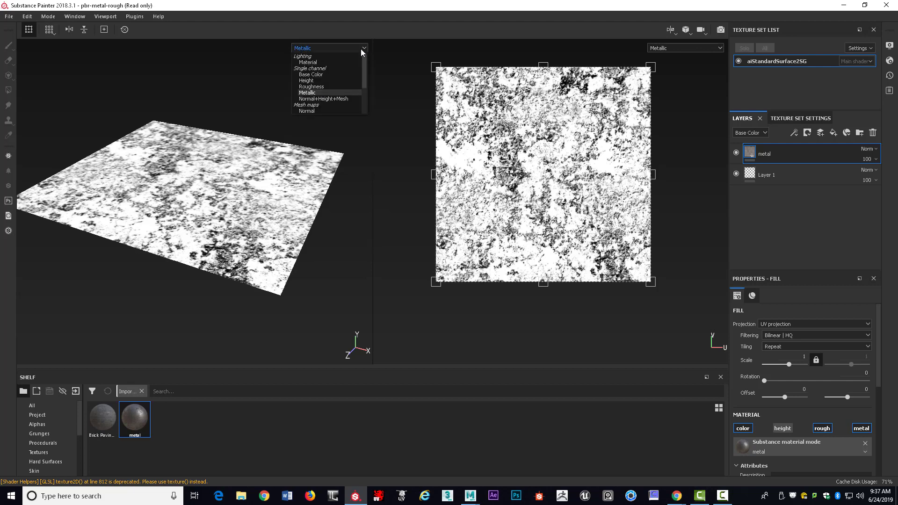
left_click(334, 98)
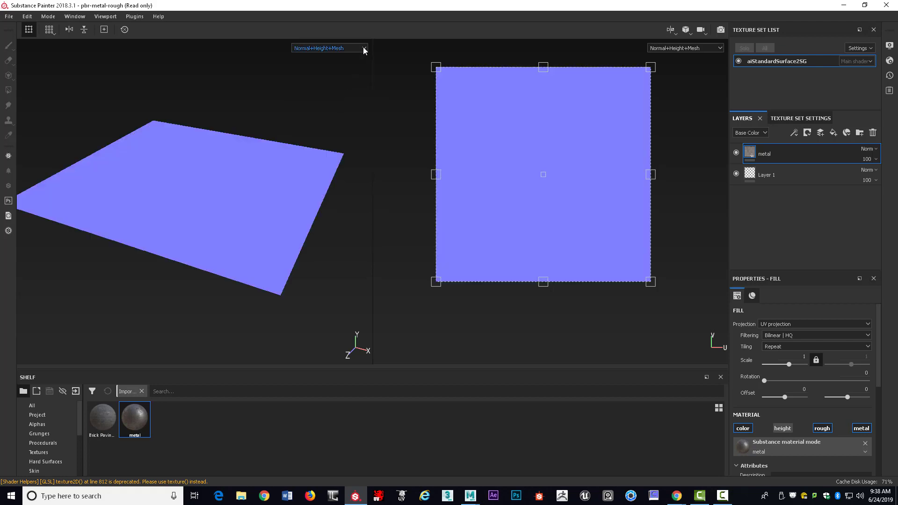
left_click(363, 49)
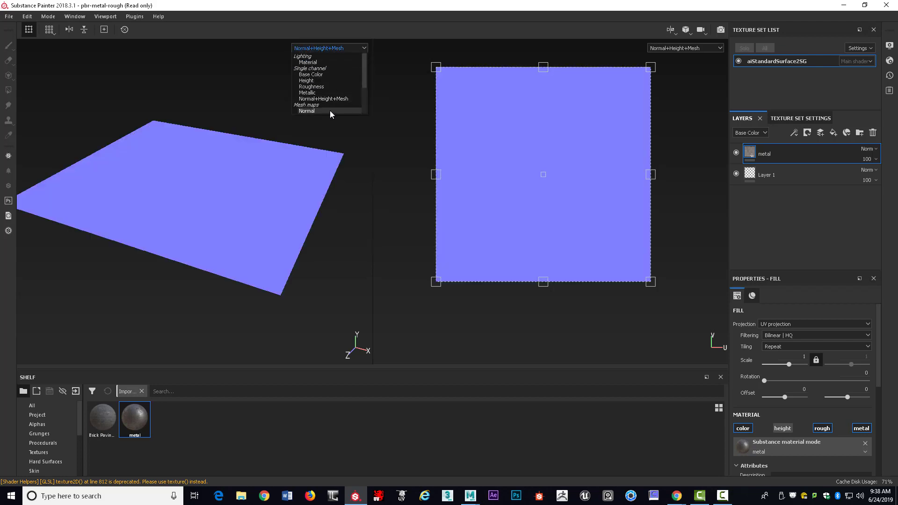
left_click(323, 110)
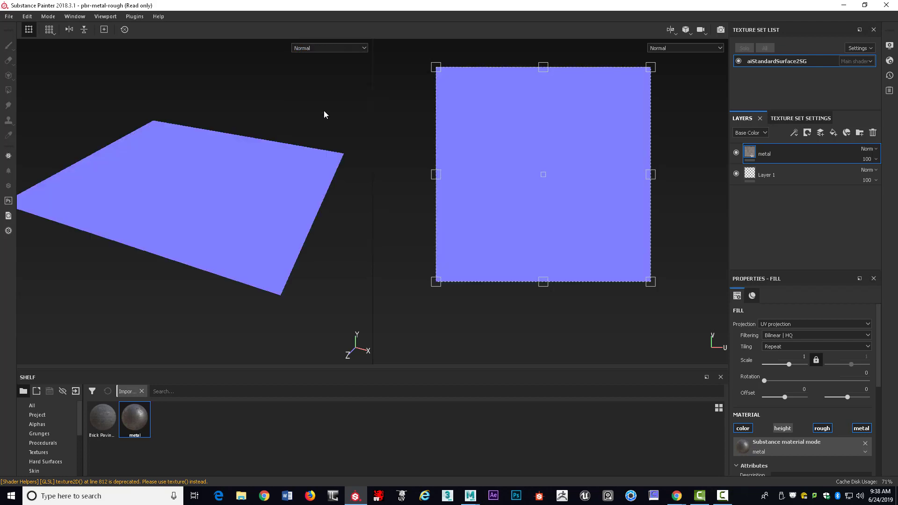
left_click(358, 48)
left_click(341, 74)
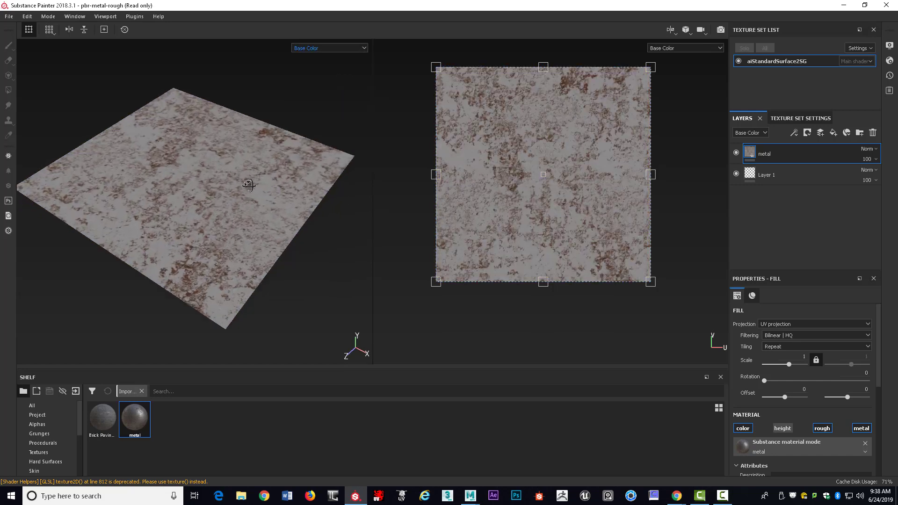
Examine the rust patches and scratches on the metal plane up close from several angles.
scroll(252, 175, "down", 3)
scroll(252, 175, "up", 6)
scroll(251, 175, "up", 2)
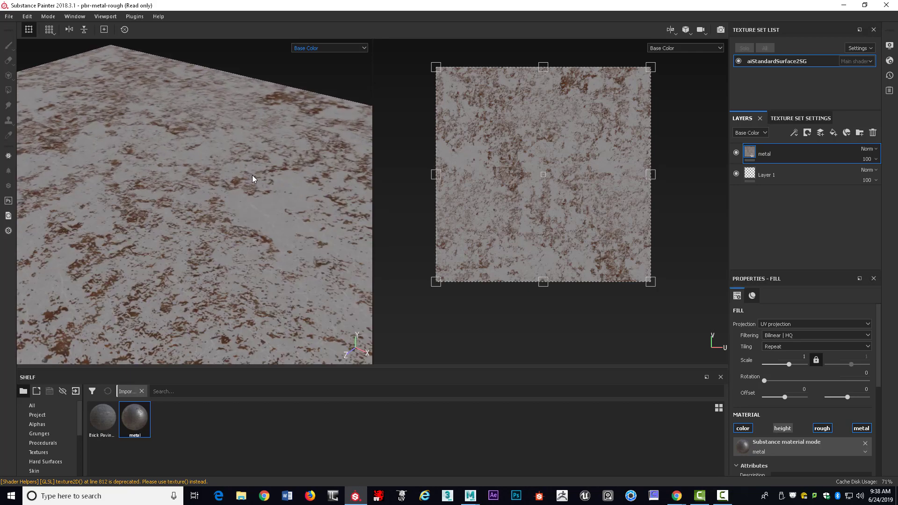
middle_click_drag(252, 175, 334, 103, "alt")
scroll(333, 104, "down", 2)
left_click_drag(333, 104, 291, 60, "alt")
right_click_drag(291, 61, 320, 82, "alt")
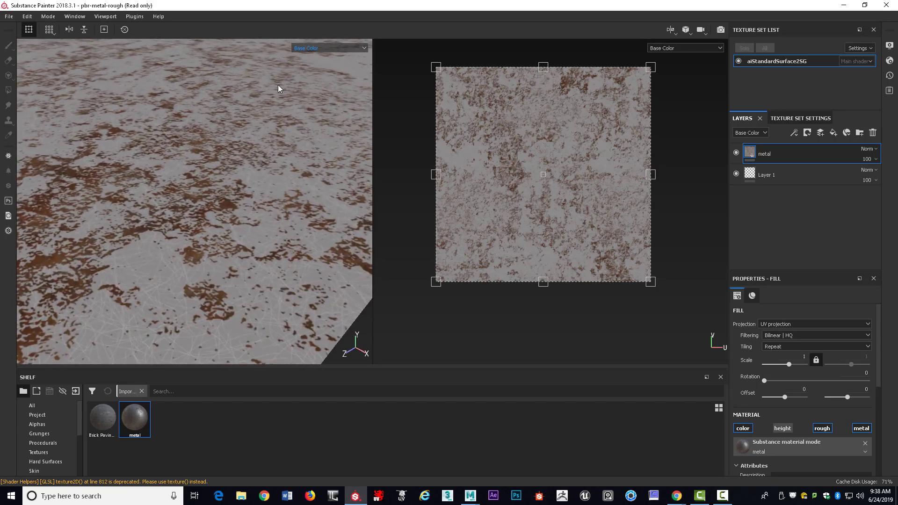
middle_click_drag(278, 85, 290, 47, "alt")
right_click_drag(290, 46, 317, 63, "alt")
left_click_drag(282, 69, 204, 78, "alt")
right_click_drag(204, 78, 145, 84, "alt")
left_click_drag(211, 115, 201, 118, "alt")
middle_click_drag(206, 100, 214, 129, "alt")
right_click_drag(214, 128, 199, 121, "alt")
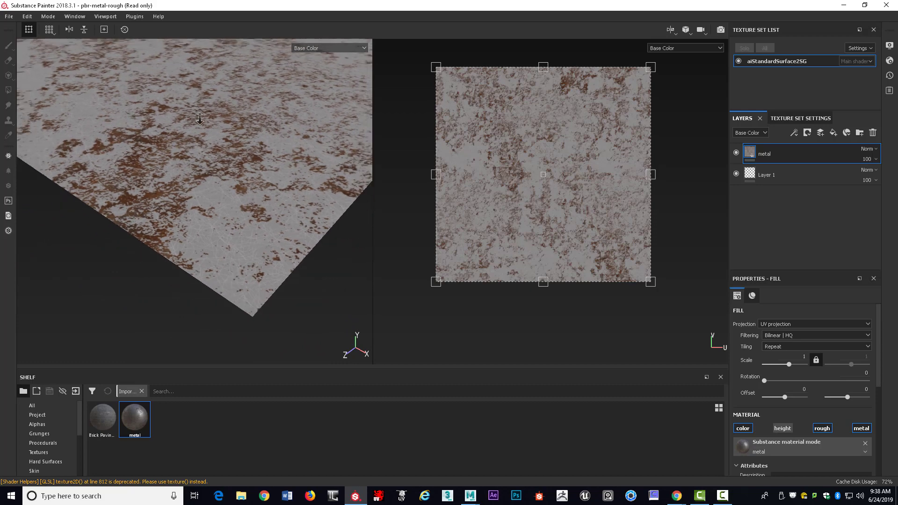
left_click_drag(230, 114, 223, 114, "alt")
middle_click_drag(223, 113, 201, 129, "alt")
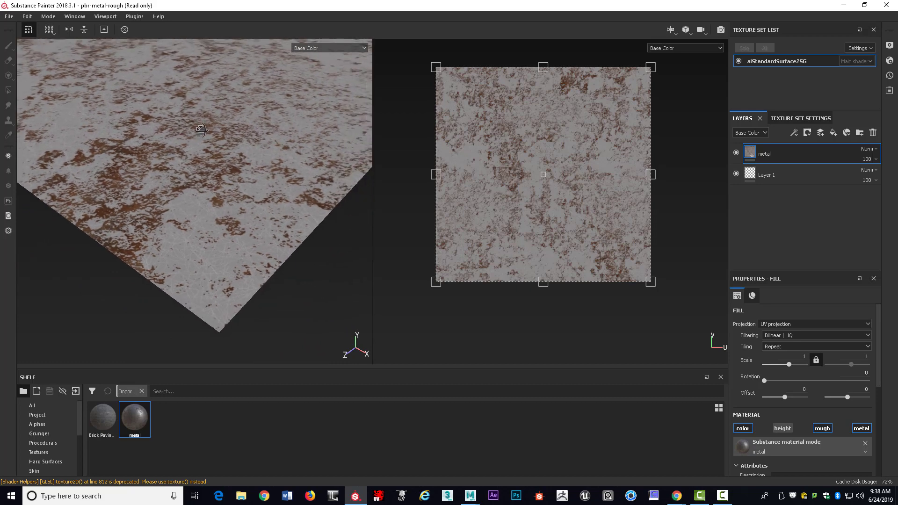
Compare the Metallic channel with the rust pattern and switch the display back to Base Color.
left_click(359, 46)
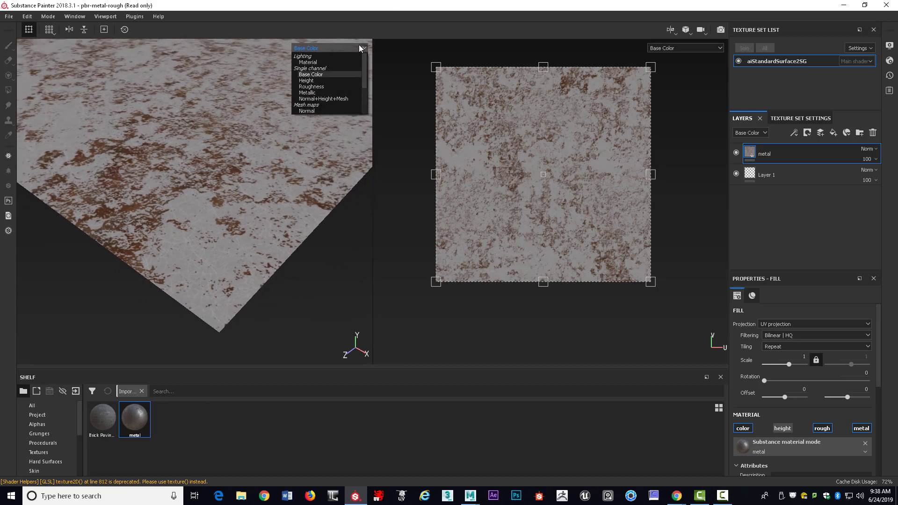
left_click(316, 93)
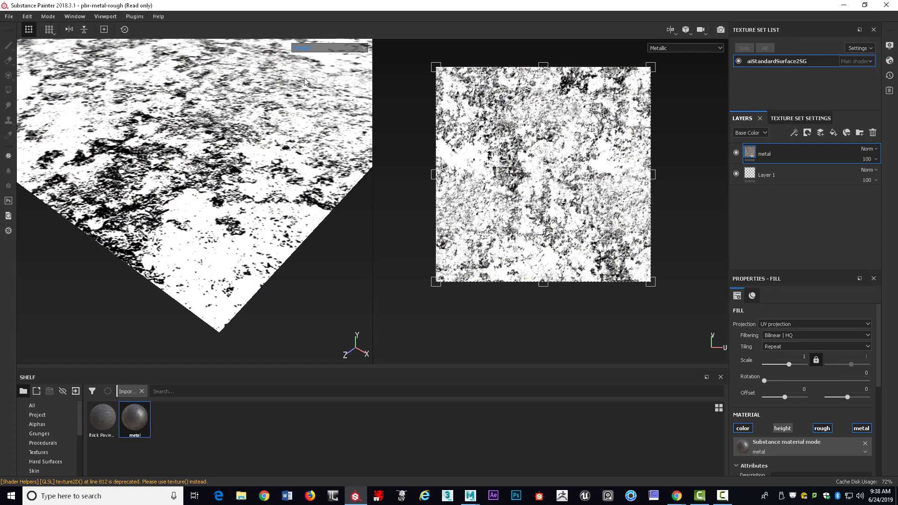
left_click(369, 48)
left_click(365, 47)
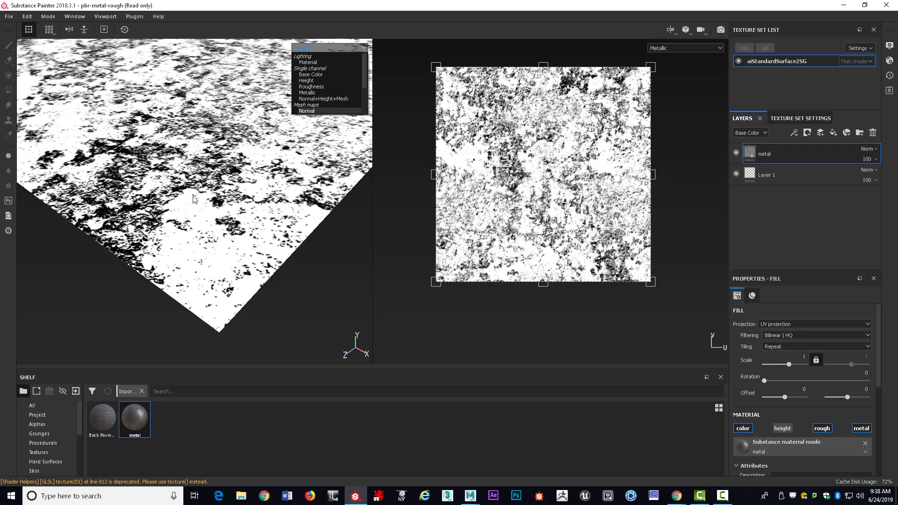
left_click(311, 75)
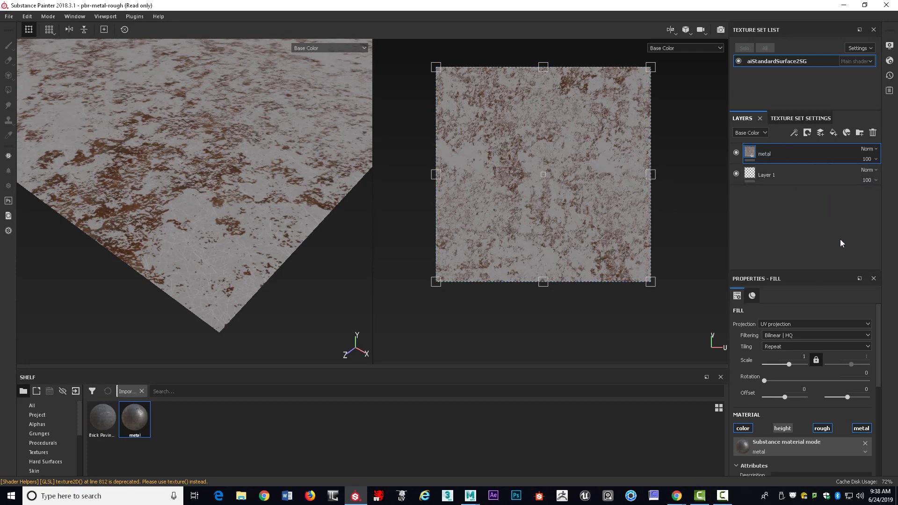
Set the metal fill layer's UV scale to 2.
mouse_move(877, 330)
left_mouse_down()
mouse_move(874, 344)
mouse_move(875, 329)
left_mouse_up()
left_click_drag(789, 365, 790, 366)
left_click(801, 356)
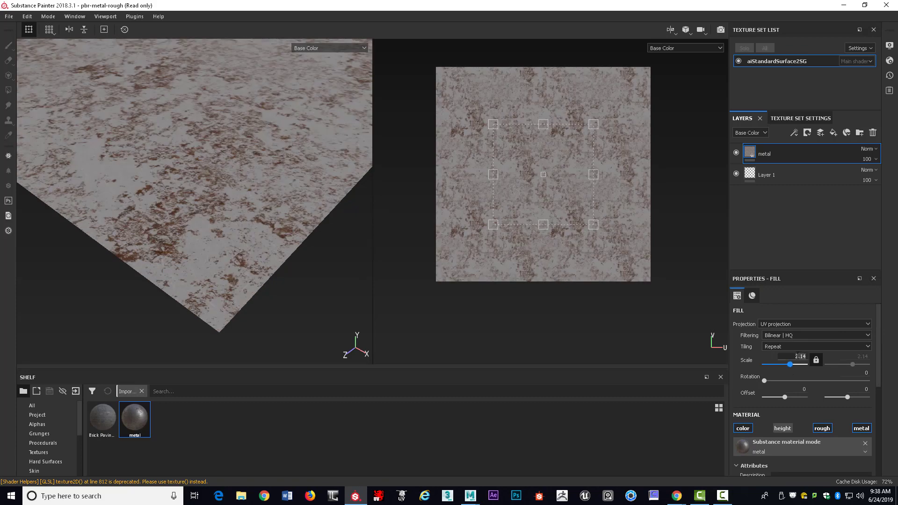
type("2")
key("Return")
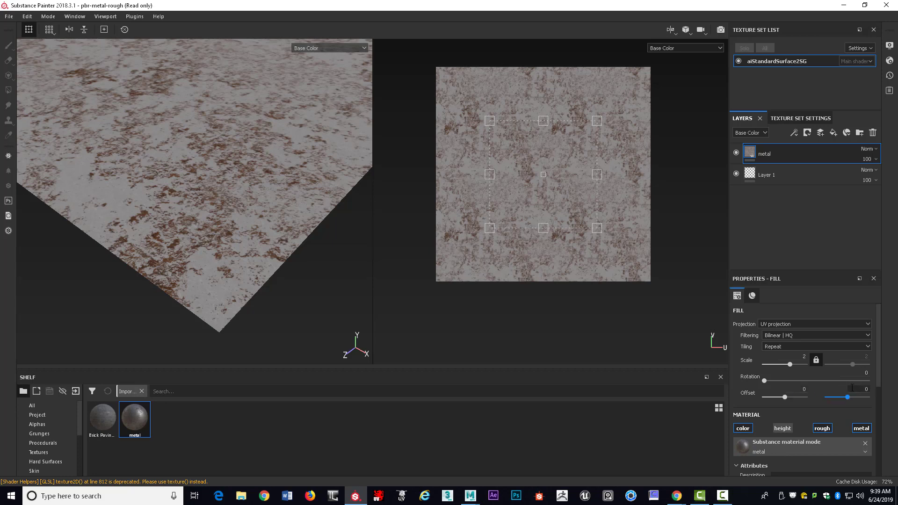
Expand the Scratches settings among the metal material's parameters.
scroll(872, 395, "down", 2)
scroll(871, 393, "down", 2)
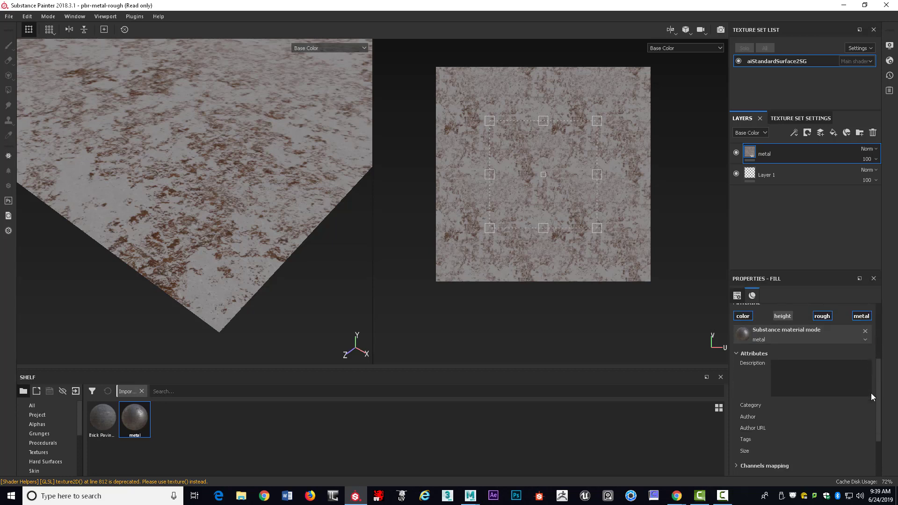
scroll(860, 356, "down", 1)
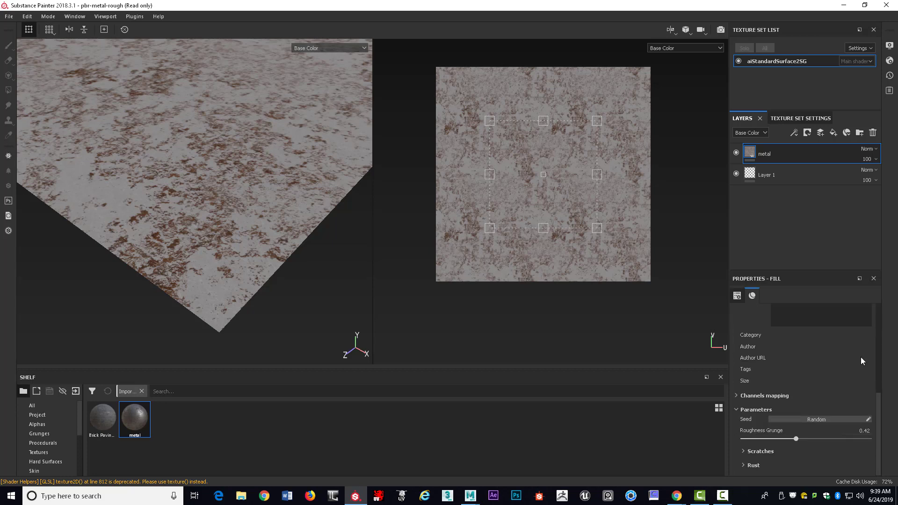
scroll(854, 343, "up", 2)
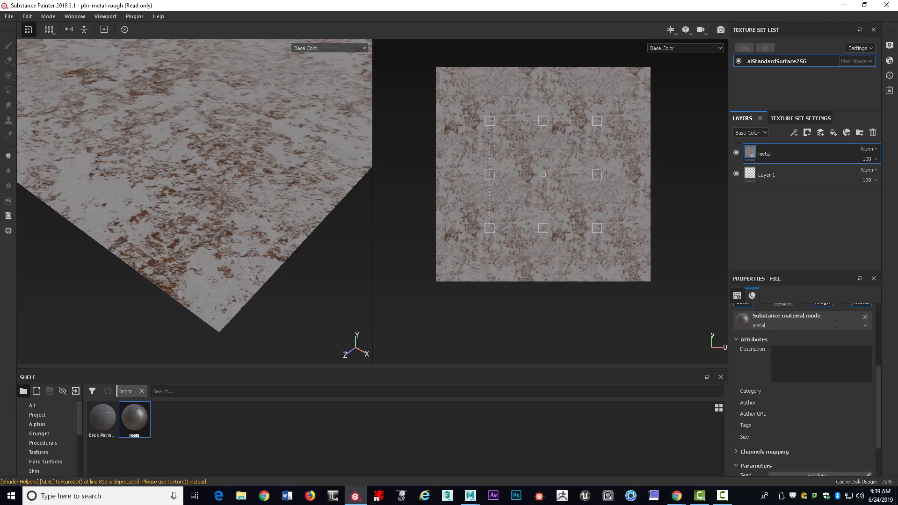
left_click(743, 294)
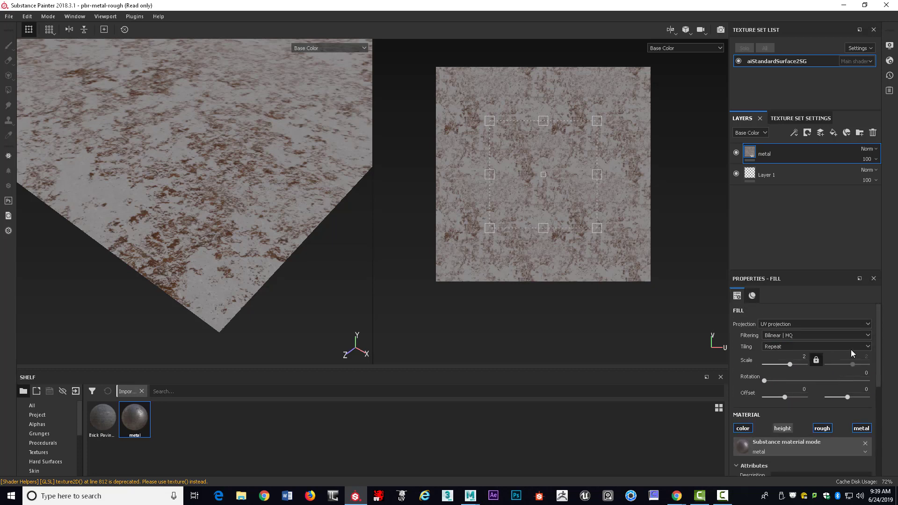
left_click(750, 297)
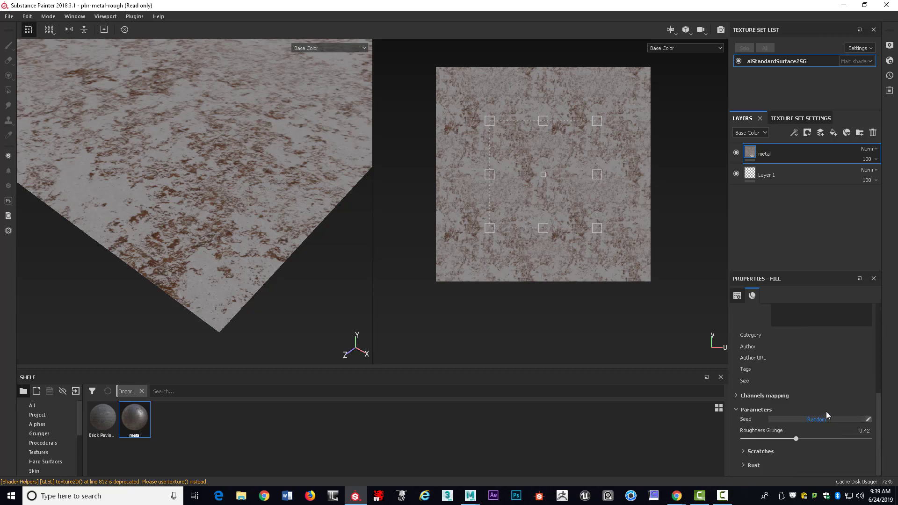
left_click(744, 450)
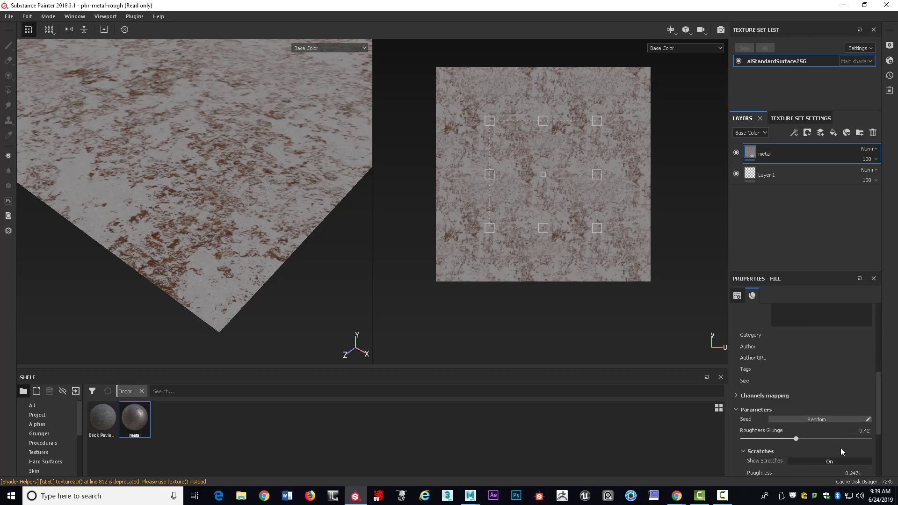
scroll(840, 448, "down", 3)
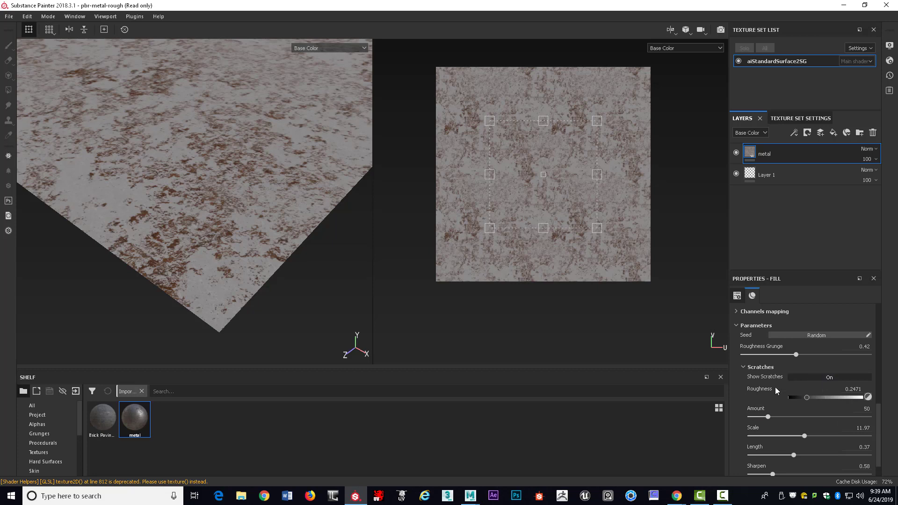
Try a scratches amount of 109 on the metal and check the surface up close.
left_click_drag(767, 417, 791, 420)
left_click(773, 418)
scroll(282, 278, "down", 5)
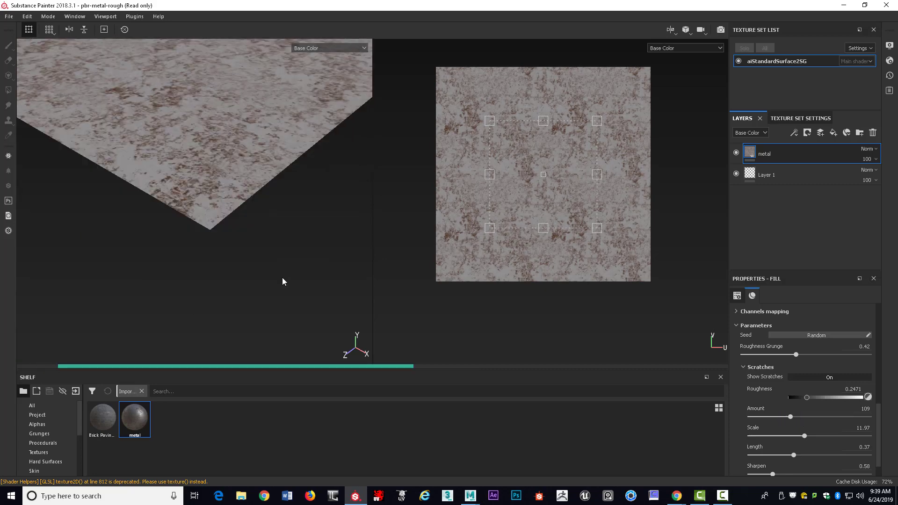
scroll(282, 281, "up", 10)
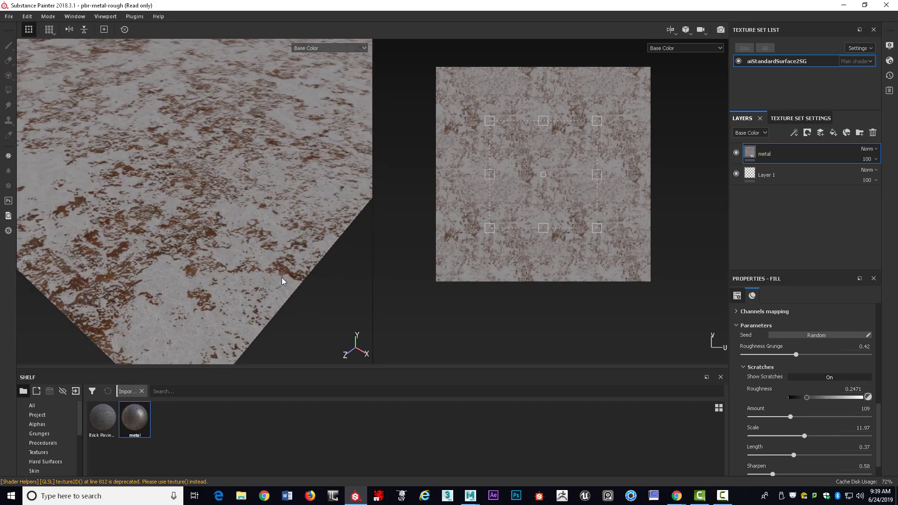
scroll(146, 306, "up", 3)
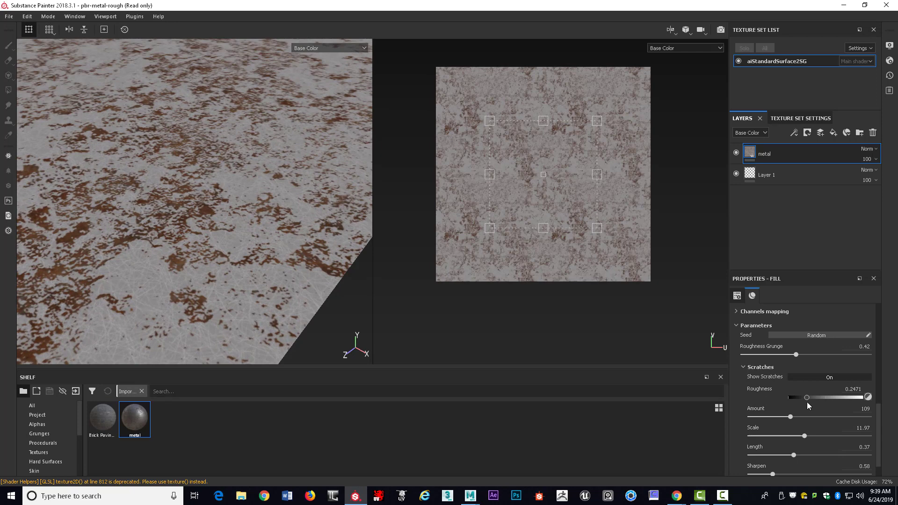
Set the metal's scratches to amount 41, scale 11.39, length 0.26 and sharpen 0.19.
mouse_move(829, 420)
left_mouse_down()
mouse_move(765, 417)
mouse_move(822, 436)
left_mouse_up()
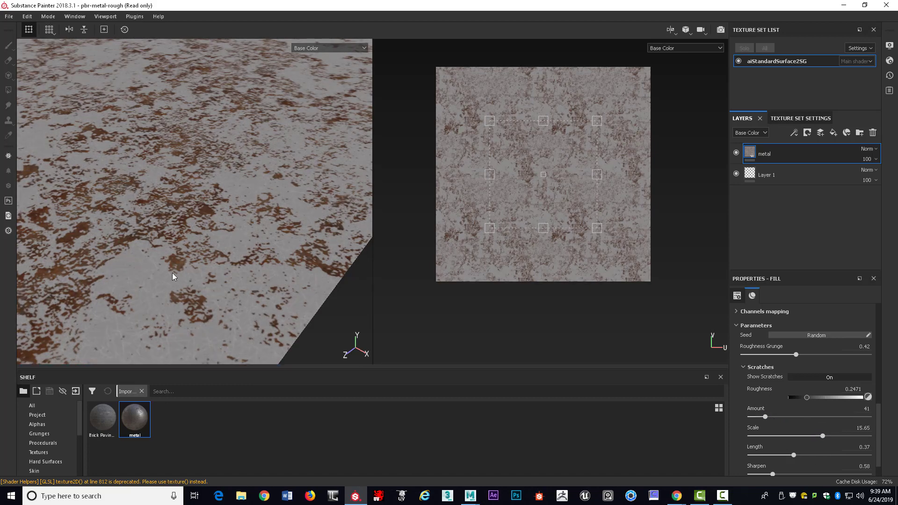
left_click_drag(822, 438, 849, 449)
scroll(851, 437, "down", 1)
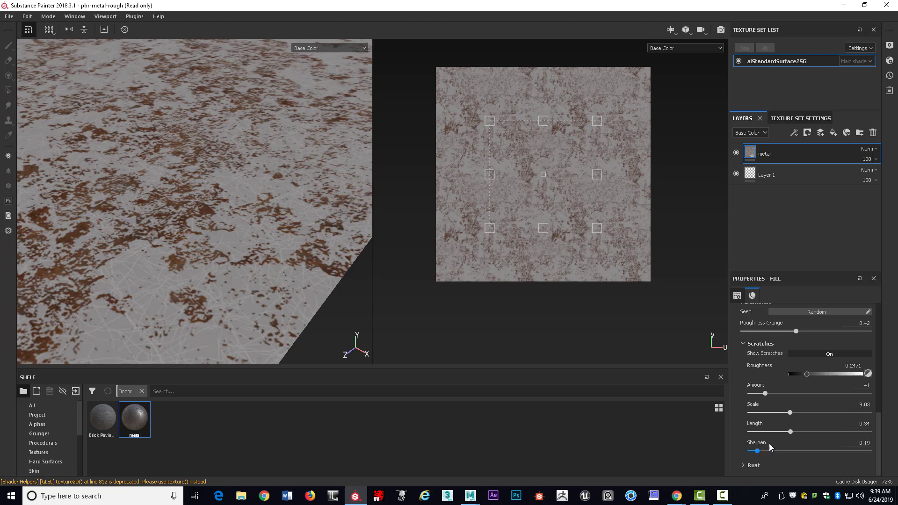
left_click_drag(792, 434, 842, 434)
mouse_move(790, 413)
left_mouse_down()
mouse_move(775, 413)
mouse_move(802, 413)
left_mouse_up()
left_click_drag(843, 434, 781, 432)
Raise the metal material's Rust Amount to 0.56.
left_click(745, 465)
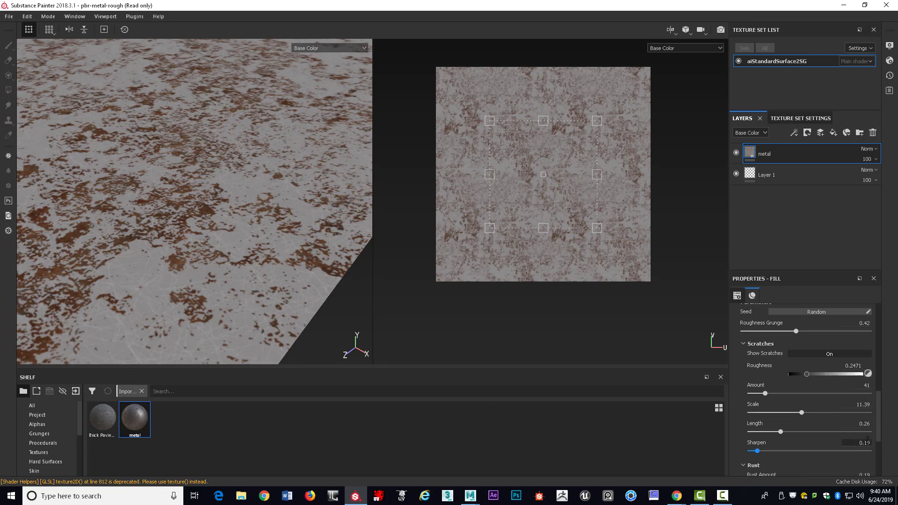
scroll(867, 441, "down", 4)
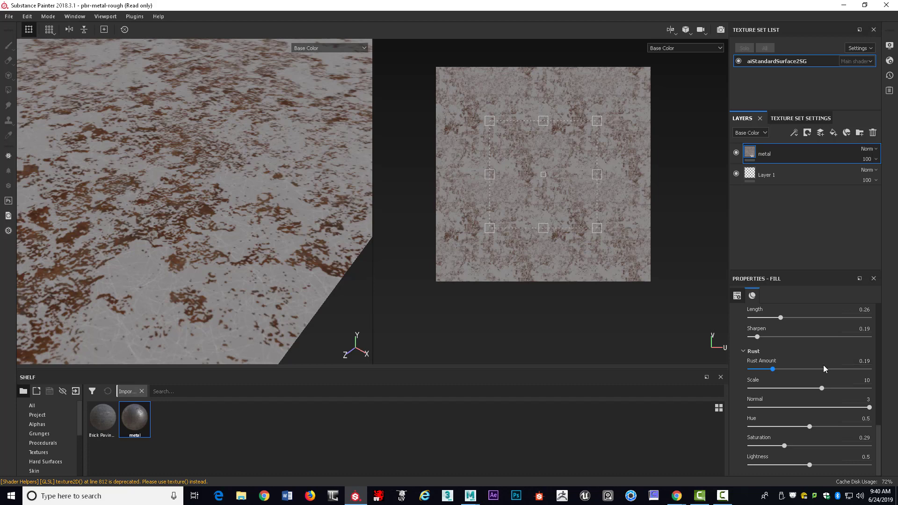
left_click_drag(775, 368, 817, 369)
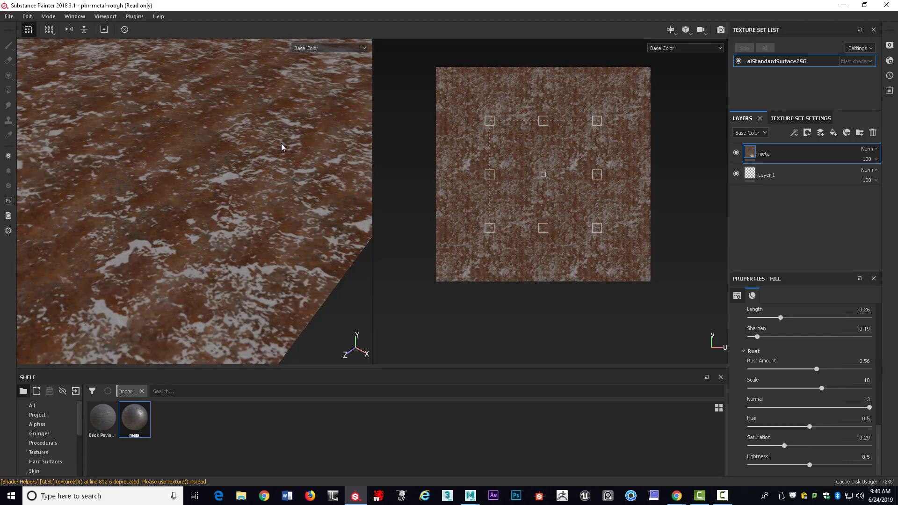
Set the metal material's rust scale to 2 and its Rust Amount to 0.27.
left_click_drag(824, 390, 765, 389)
left_click_drag(818, 369, 767, 373)
mouse_move(772, 372)
left_mouse_down()
mouse_move(786, 389)
mouse_move(759, 389)
mouse_move(782, 372)
left_mouse_up()
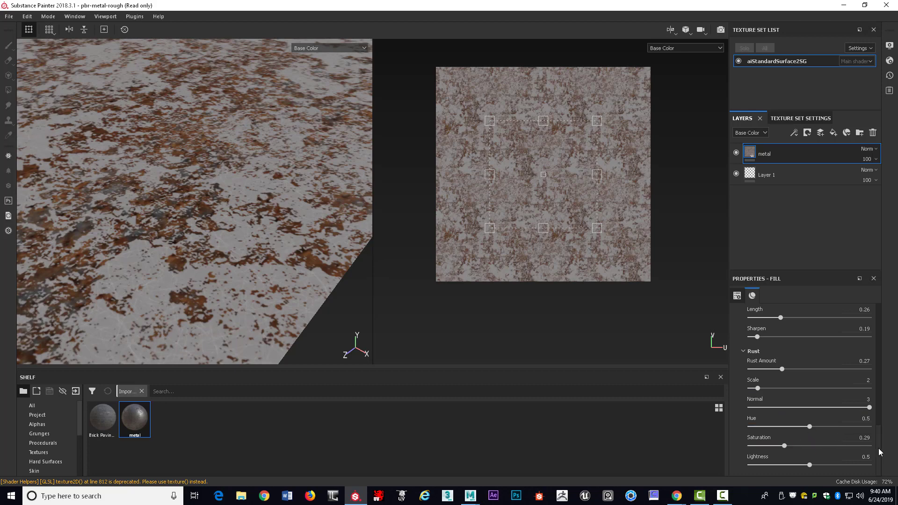
Adjust the rust colour to hue 0.51, saturation 0.31 and lightness 0.52, and check it on the ground plane.
left_click_drag(808, 465, 811, 429)
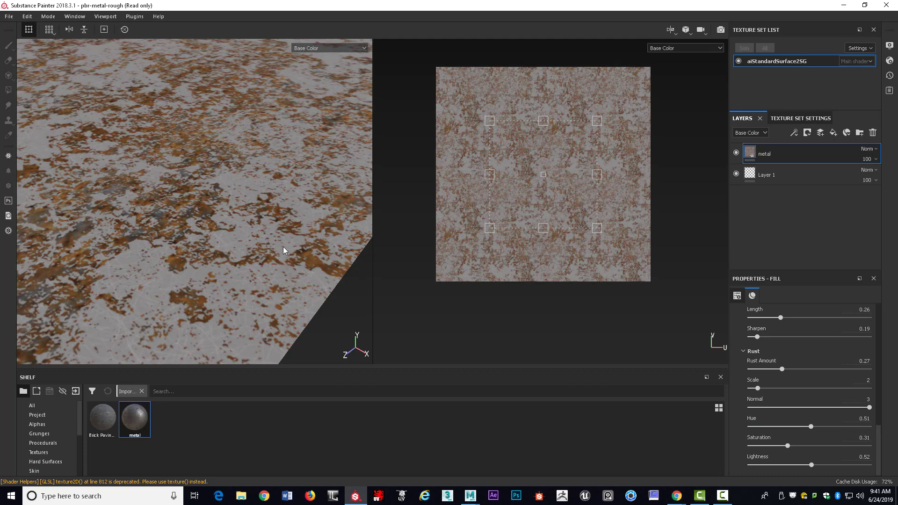
left_click_drag(261, 199, 336, 185, "alt")
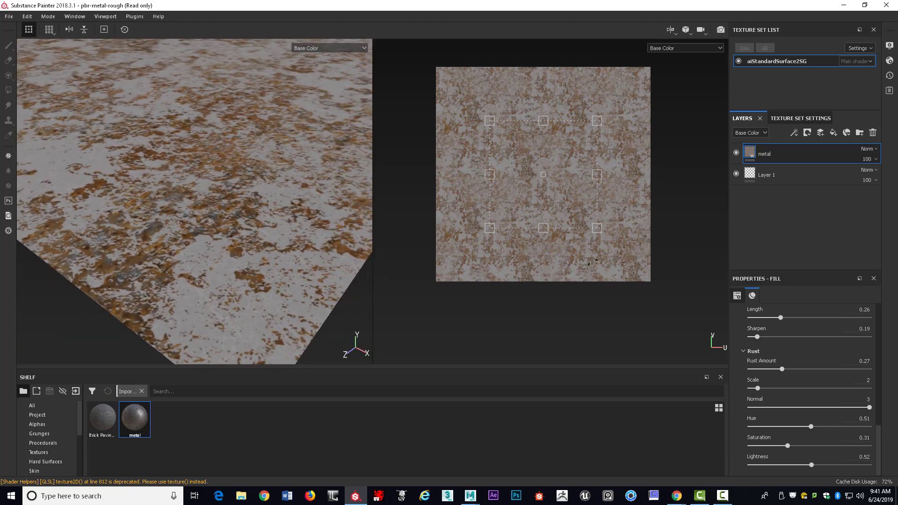
scroll(812, 383, "up", 10)
scroll(812, 383, "up", 3)
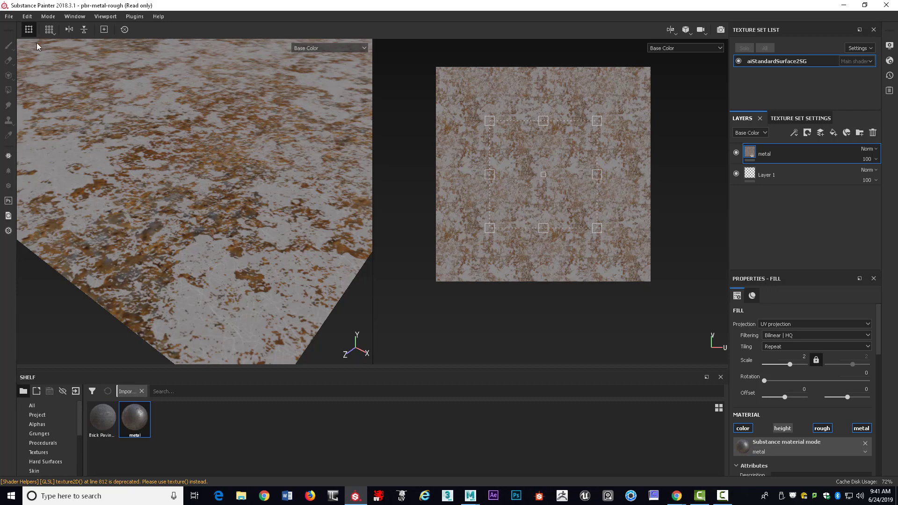
Start exporting the metal plane's textures with common padding set to No padding (Passthrough).
left_click(9, 16)
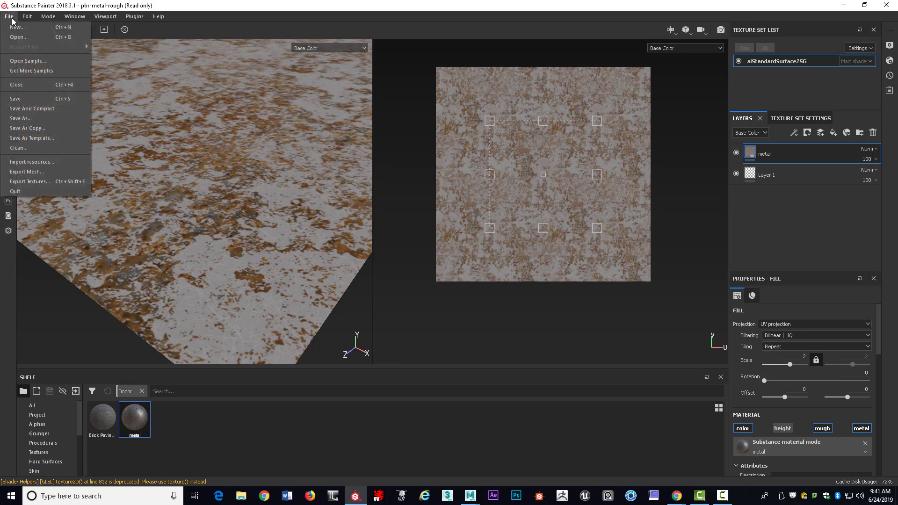
left_click(32, 182)
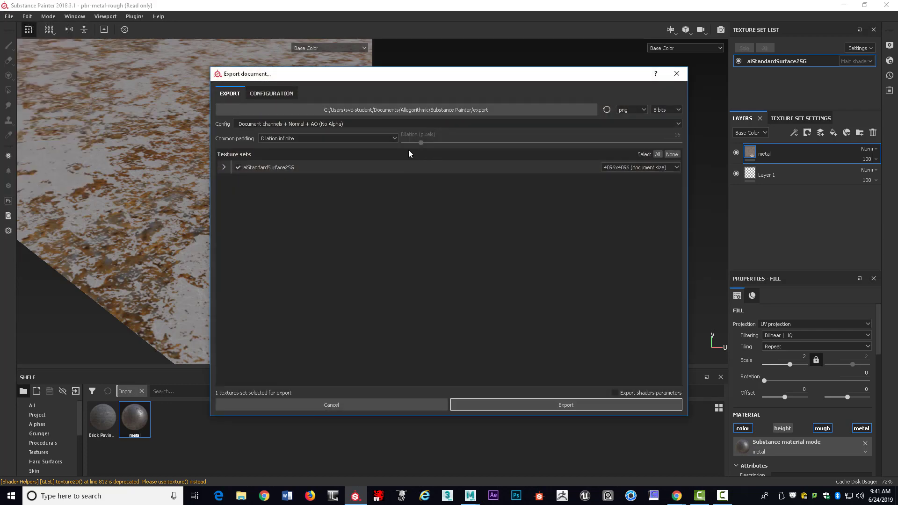
left_click(394, 136)
left_click(334, 147)
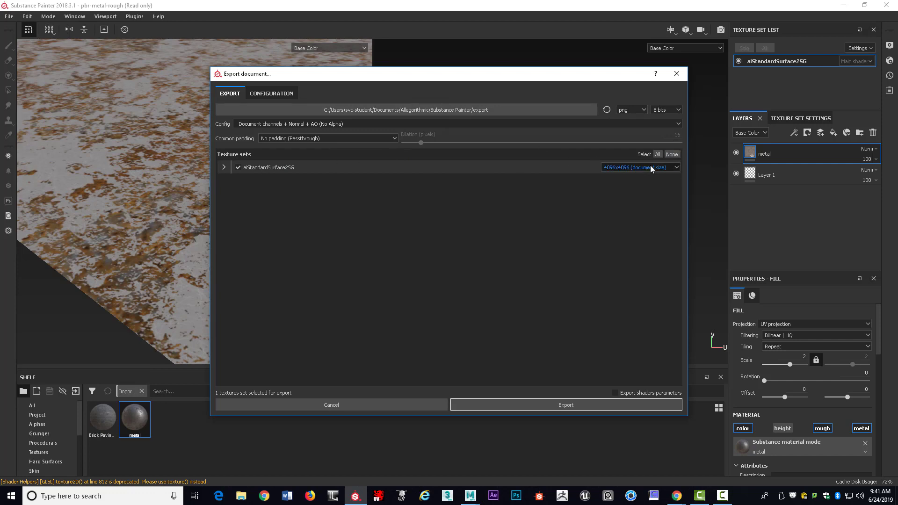
left_click(223, 167)
left_click(224, 167)
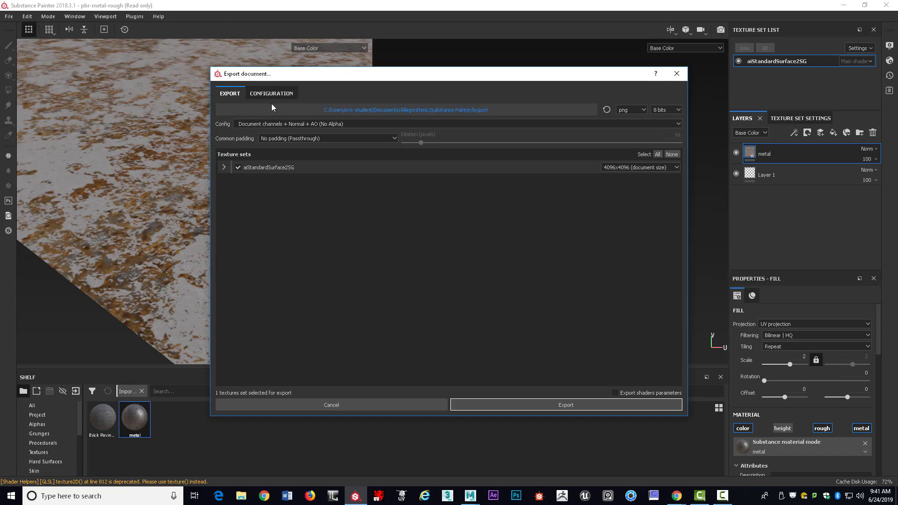
Inspect the output maps defined by the PBR MetalRough preset in the export configuration.
left_click(258, 94)
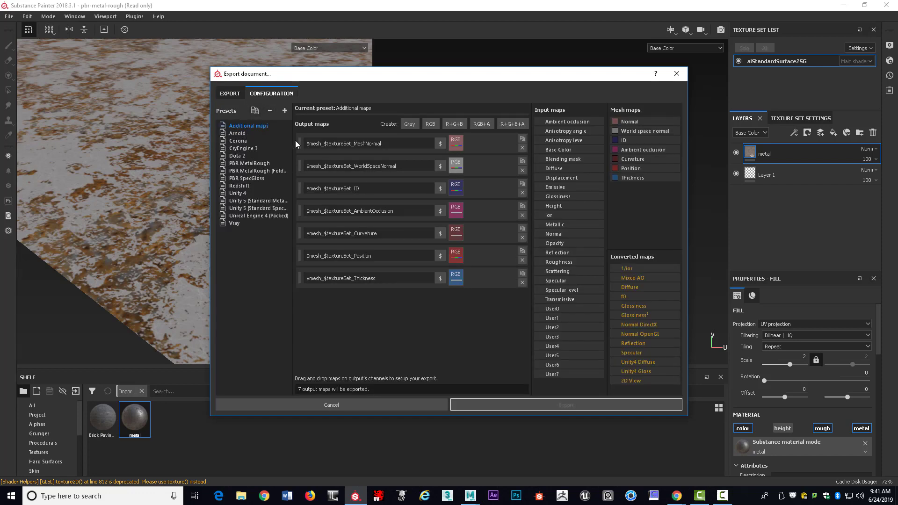
left_click(249, 164)
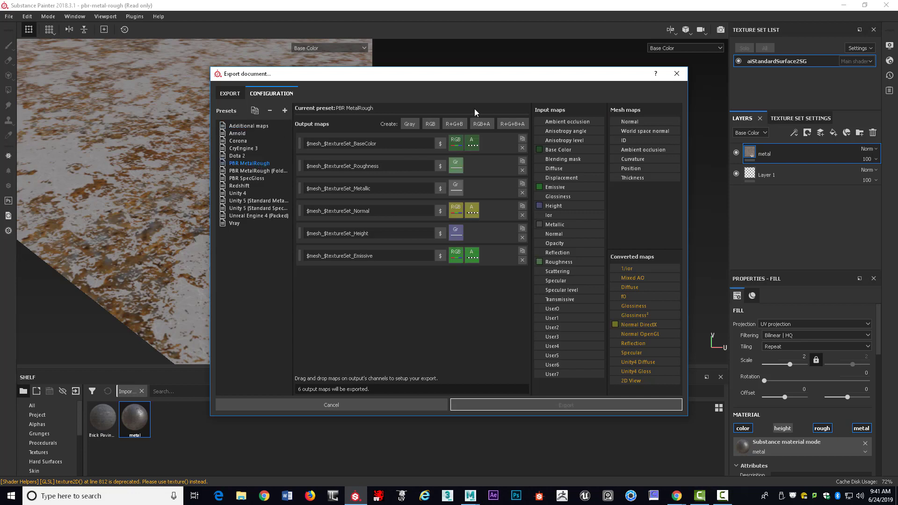
left_click(237, 94)
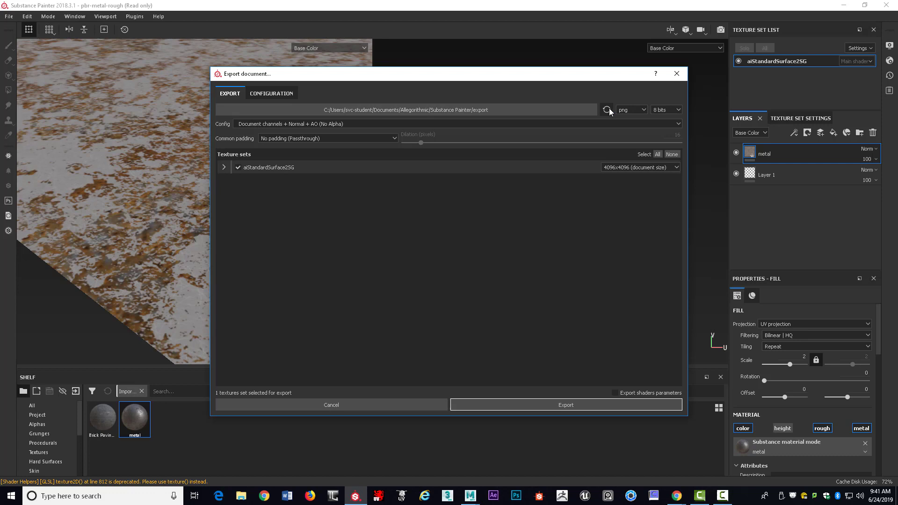
Set the texture export folder to the Desktop.
left_click(511, 111)
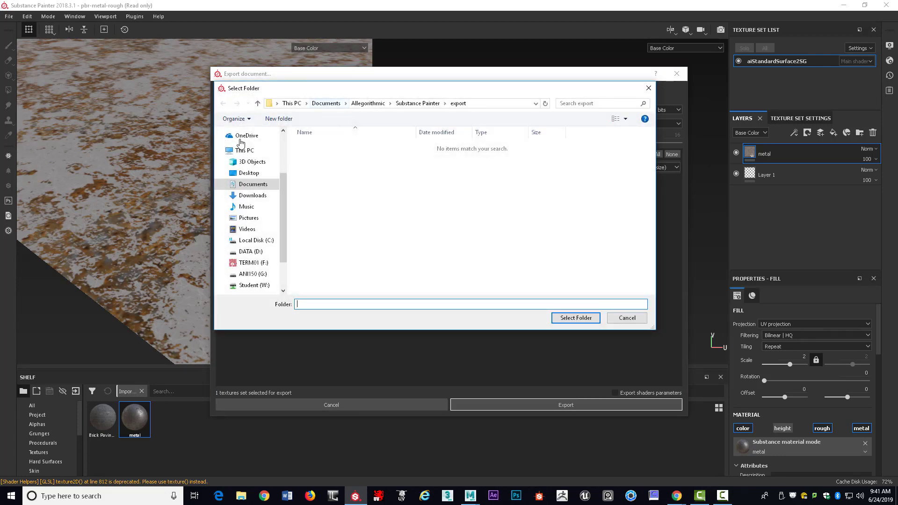
scroll(282, 195, "down", 2)
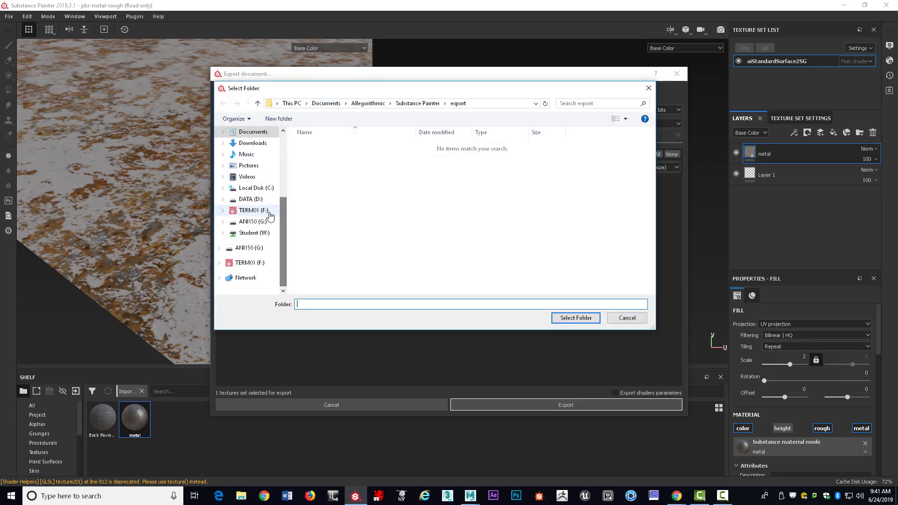
left_click(260, 265)
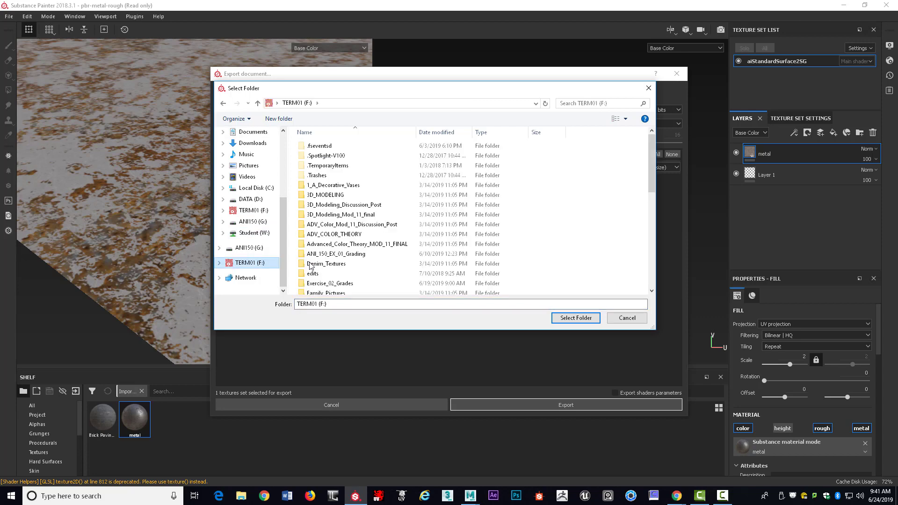
scroll(374, 225, "down", 3)
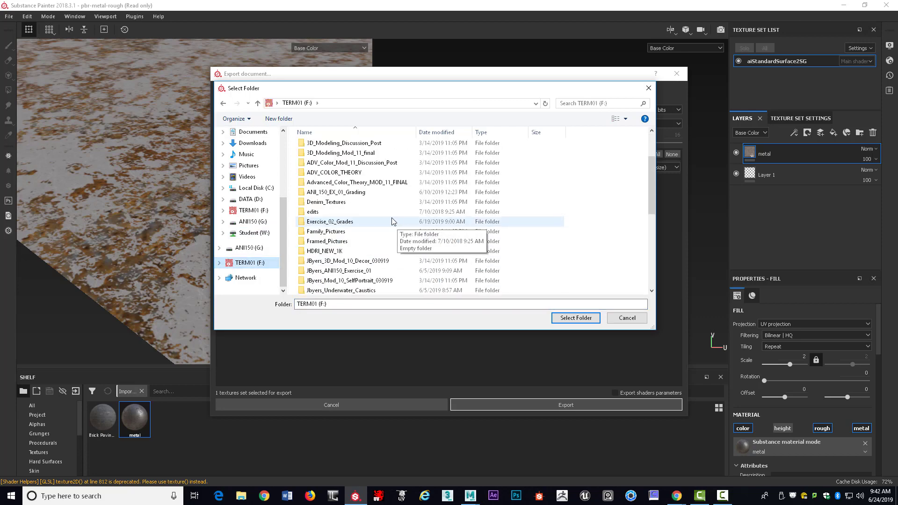
scroll(398, 221, "up", 1)
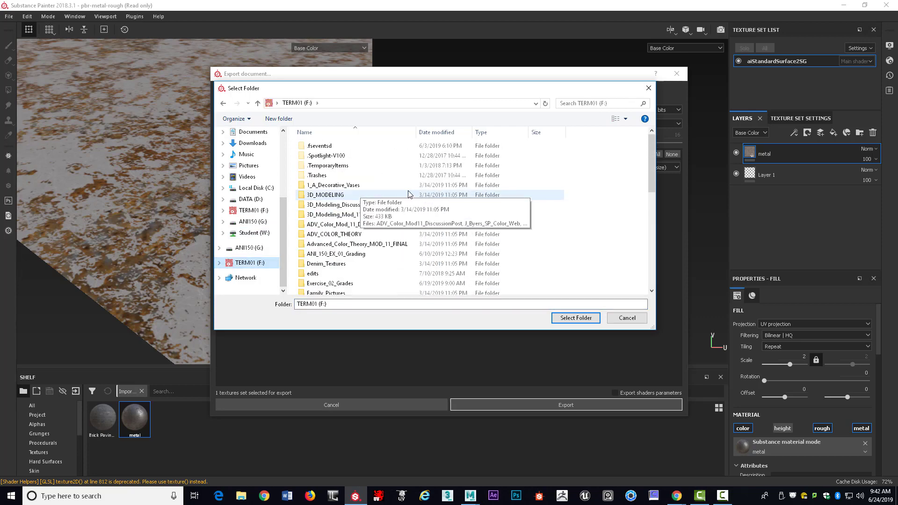
scroll(407, 194, "up", 1)
scroll(290, 180, "up", 1)
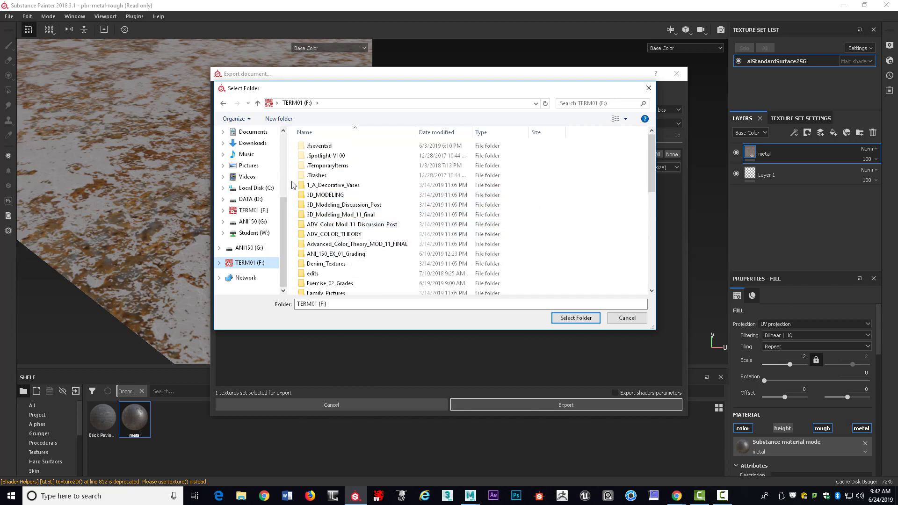
scroll(281, 207, "up", 5)
left_click(248, 151)
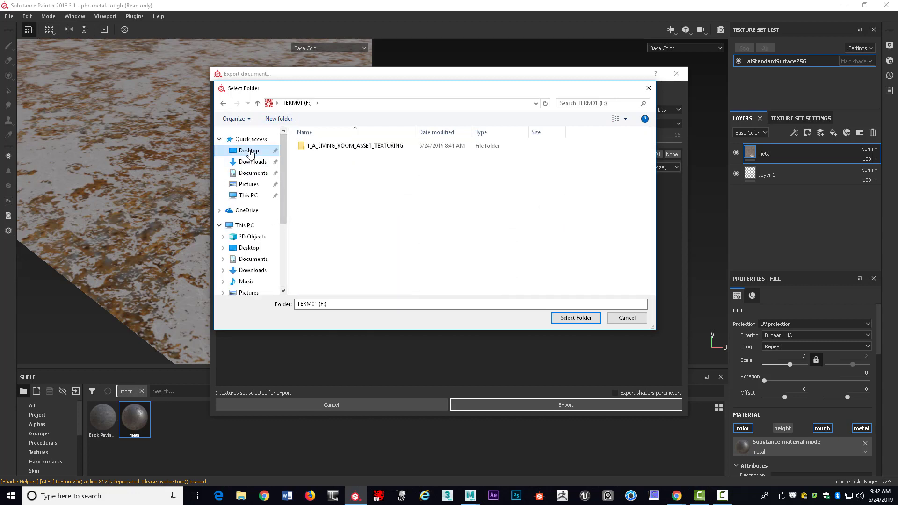
left_click(578, 318)
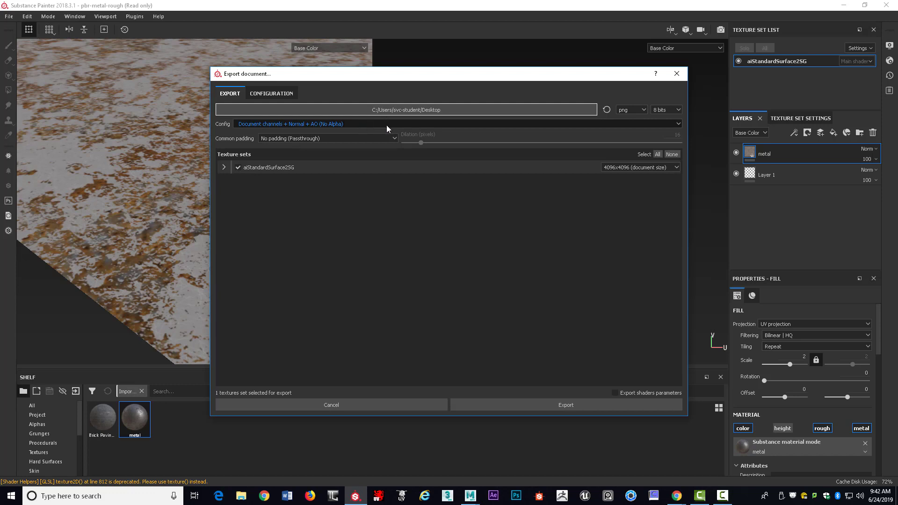
Set the export config to PBR MetalRough and review the preset's output maps.
left_click(679, 124)
scroll(302, 180, "down", 1)
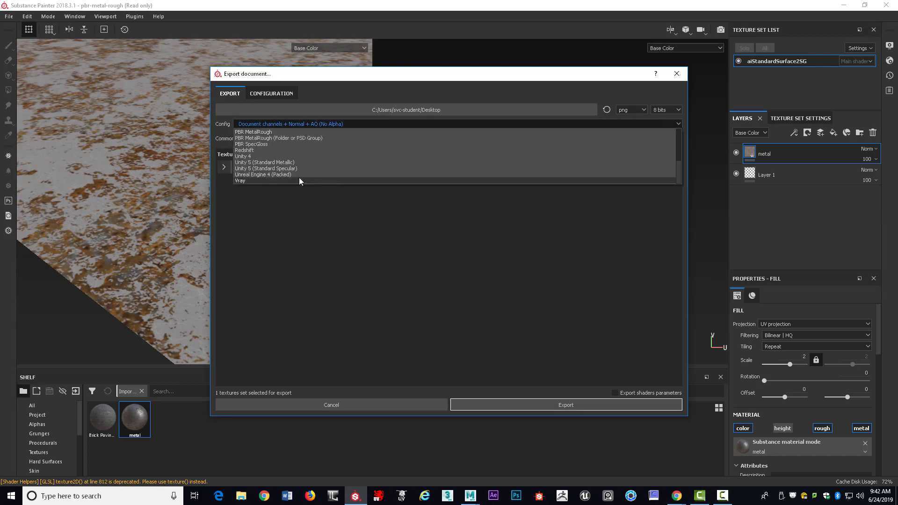
left_click(262, 133)
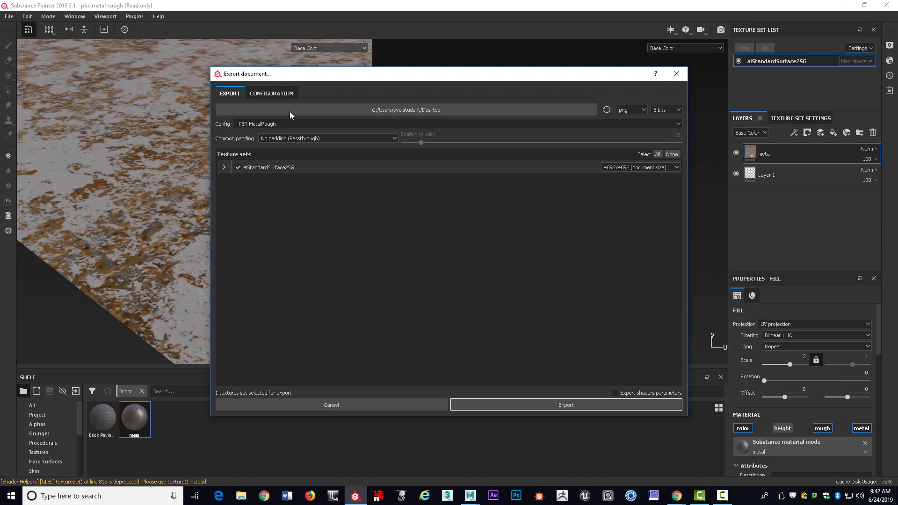
left_click(280, 94)
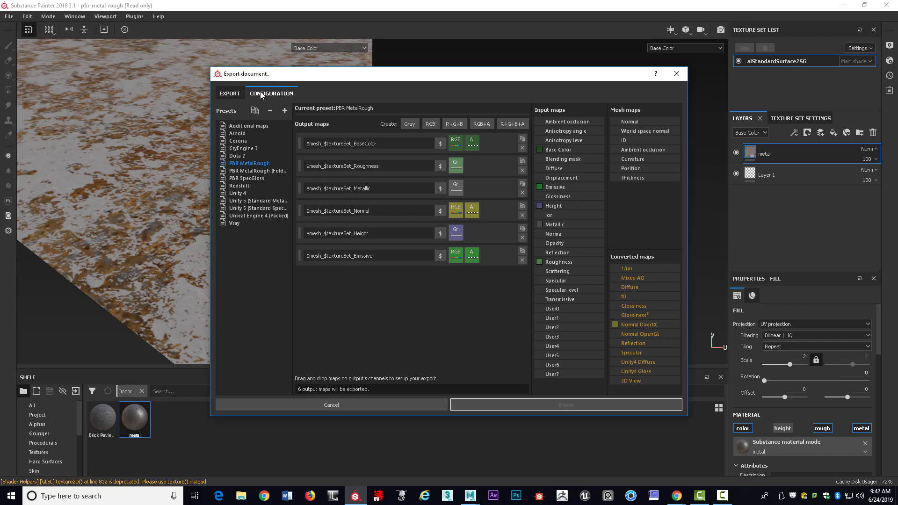
left_click(235, 94)
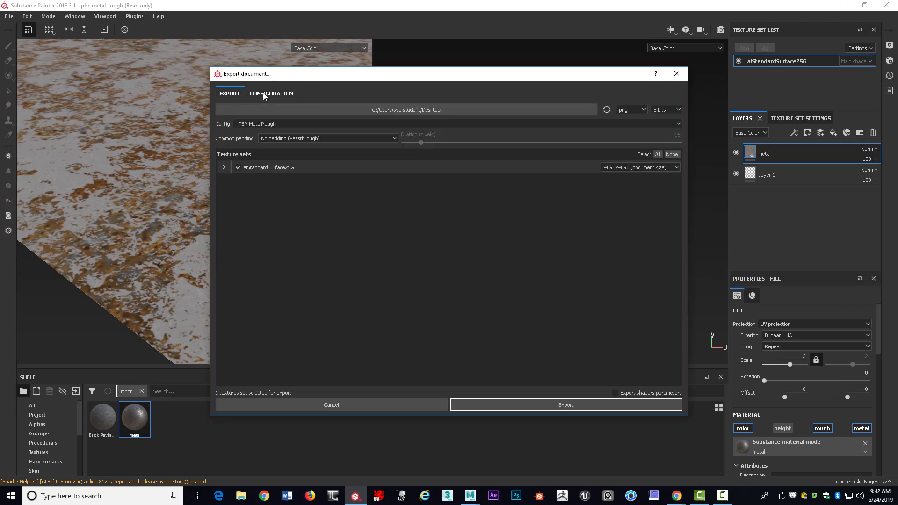
left_click(259, 94)
left_click(229, 96)
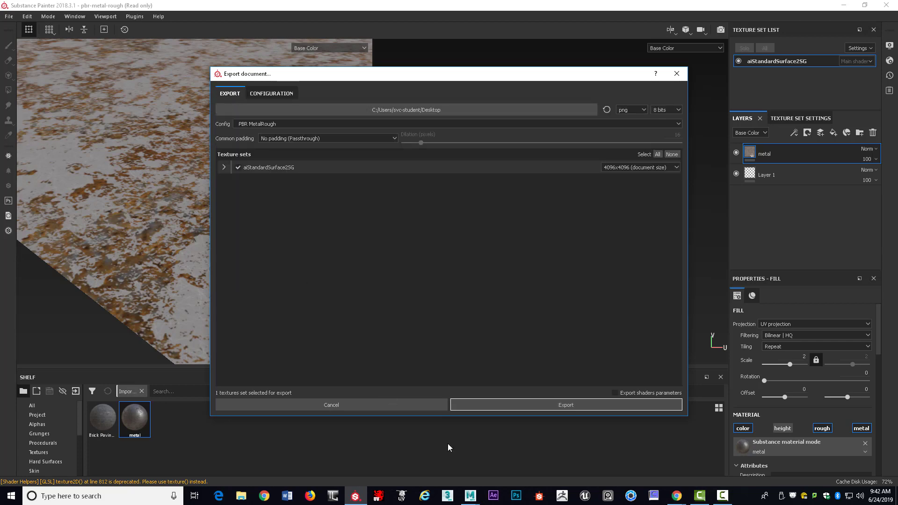